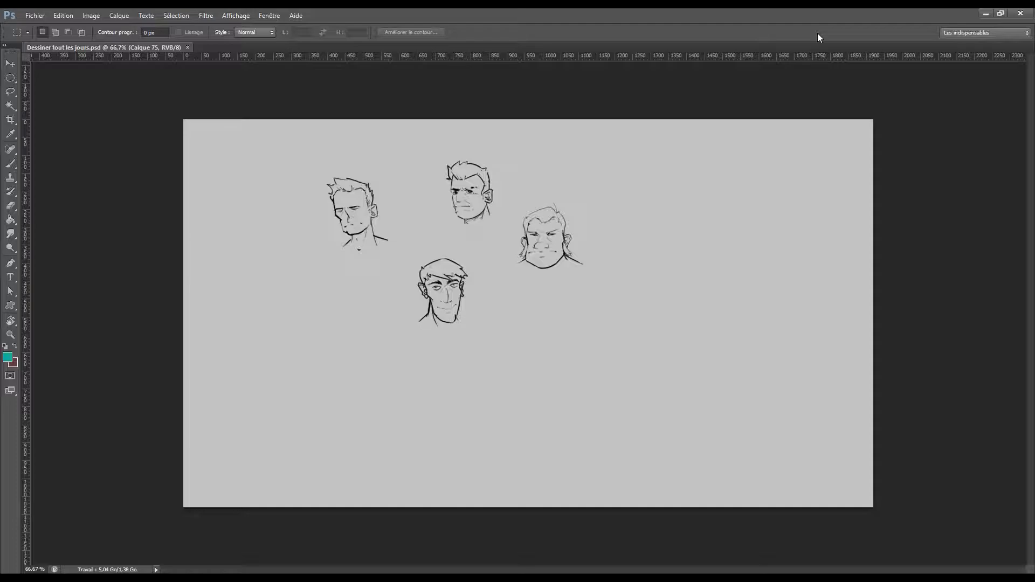
- Zoom the canvas in and, with a slightly smaller brush, draw the fifth head's toothy mouth
key(ctrl+plus)
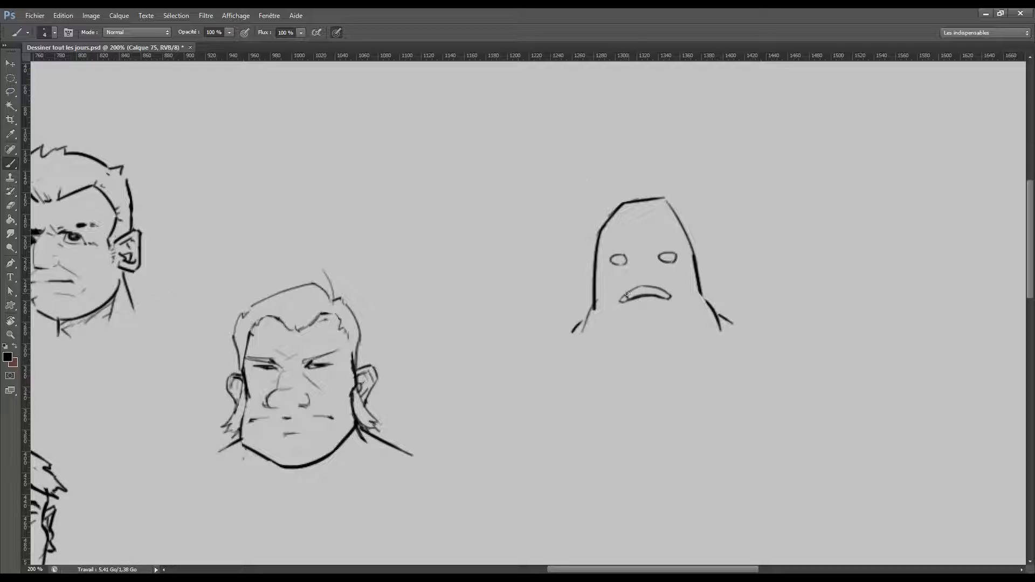
key(bracketleft)
drag(627, 296, 658, 289)
- Add nose and cheek marks, a chin line and two pointed ears to the bald head
drag(637, 306, 660, 303)
drag(642, 331, 663, 328)
drag(576, 261, 591, 277)
drag(710, 251, 701, 268)
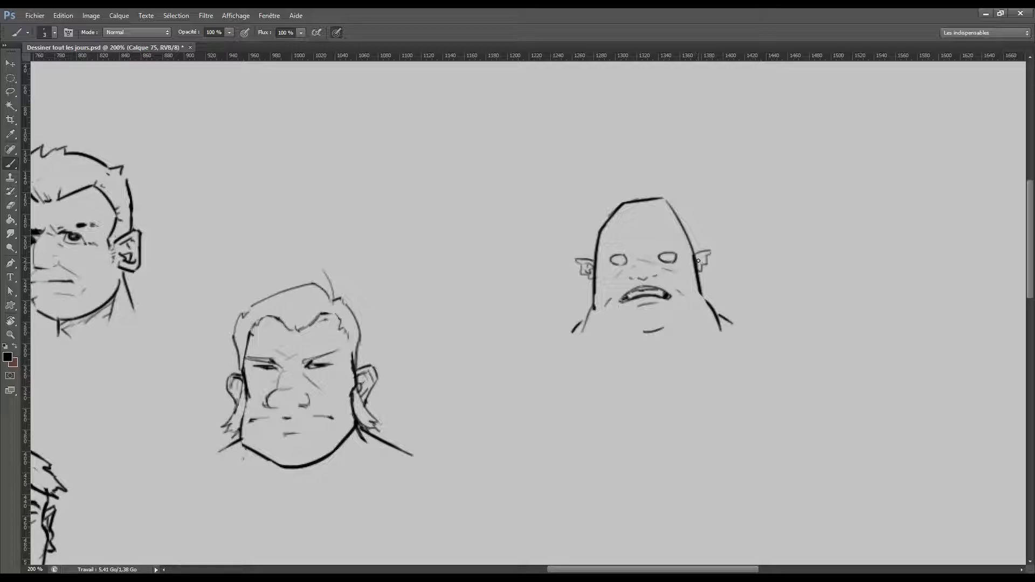
drag(701, 258, 699, 263)
- Zoom out and brush long hair strands sweeping down-left from the back of the head
key(ctrl+minus)
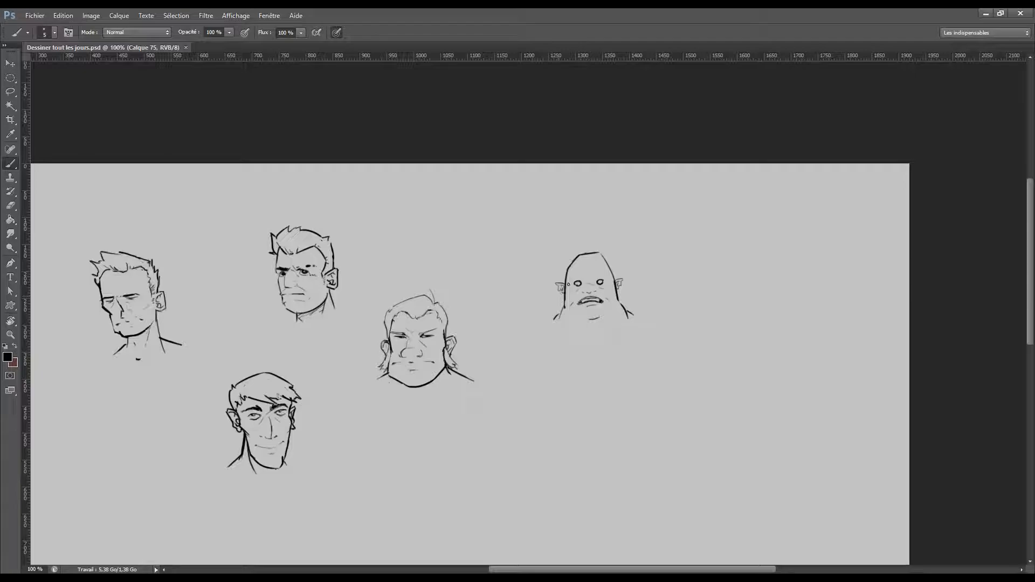
mouse_move(547, 283)
mouse_down()
mouse_move(568, 268)
mouse_move(507, 313)
mouse_up()
key(ctrl+z)
drag(570, 262, 512, 312)
drag(557, 278, 514, 319)
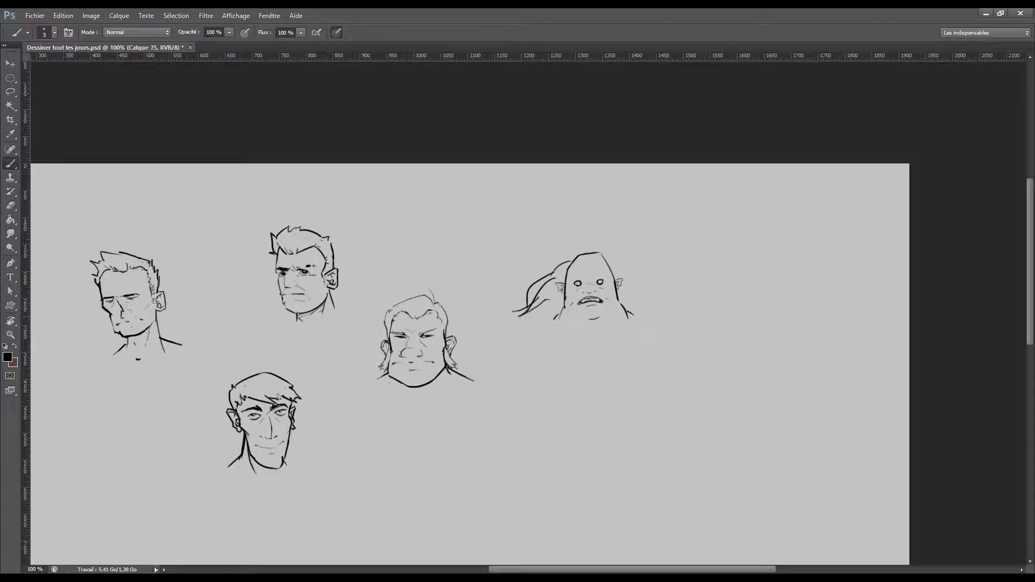
mouse_move(566, 297)
mouse_down()
mouse_move(521, 328)
mouse_move(569, 304)
mouse_up()
- Rework the ogre's ear, erase stray marks and join the head outline to the face
drag(614, 274, 621, 289)
key(ctrl+plus)
key(e)
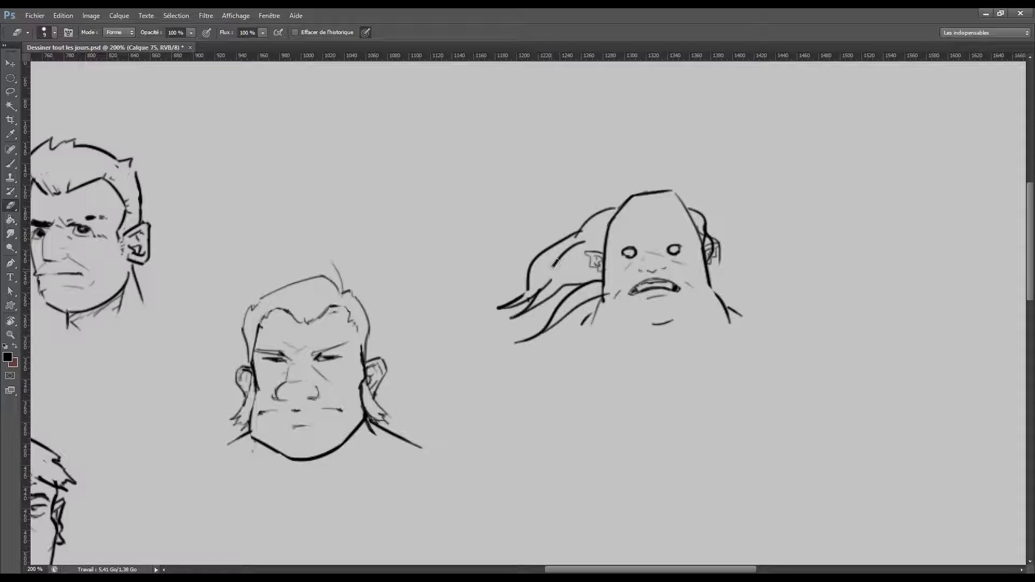
drag(553, 267, 578, 240)
key(b)
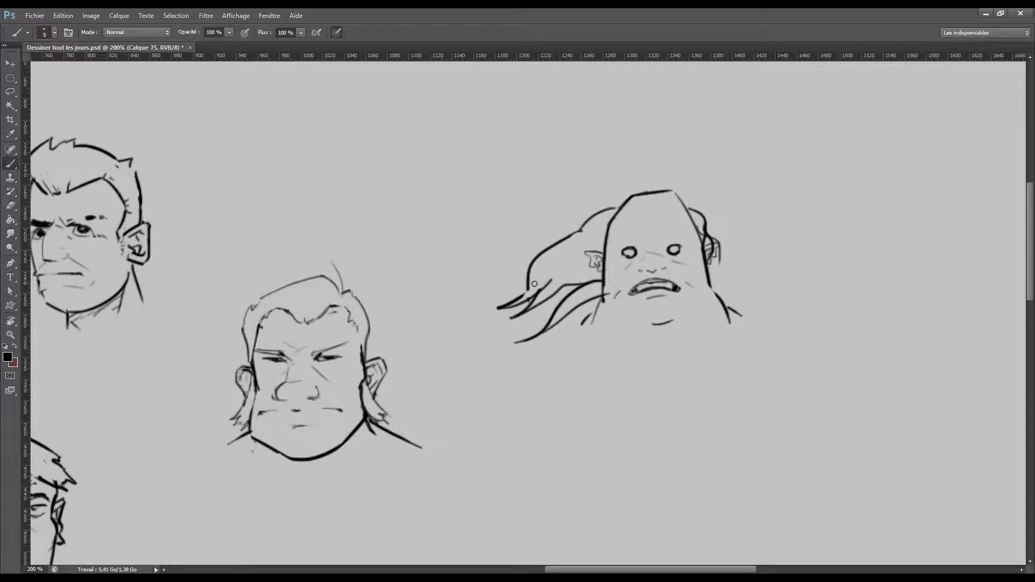
mouse_move(533, 286)
mouse_down()
mouse_move(544, 274)
mouse_move(537, 283)
mouse_up()
drag(573, 234, 606, 230)
- Clean up the head outline edges, add a down-left hair strand and erase stray hair lines
key(e)
drag(690, 216, 702, 245)
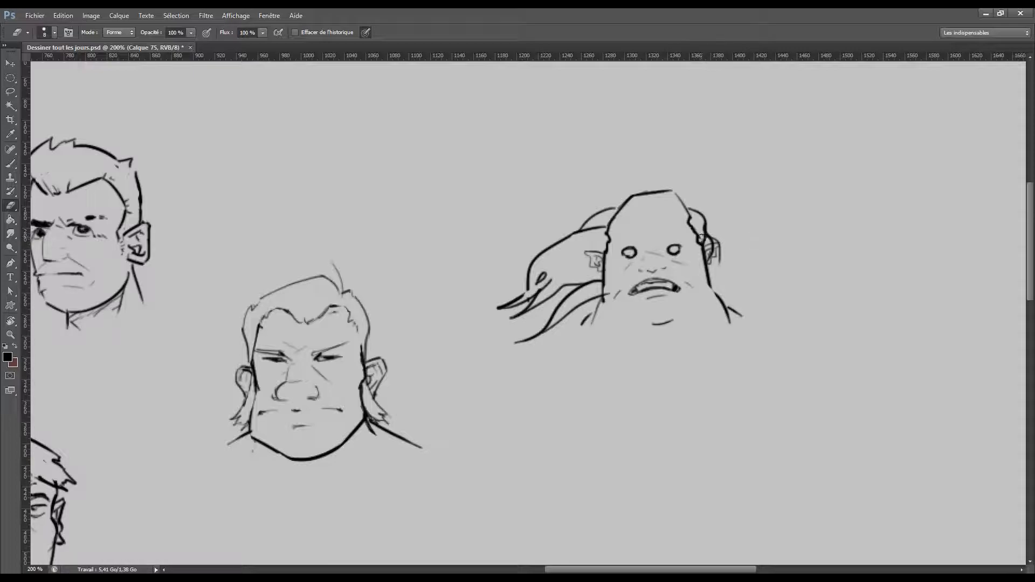
key(b)
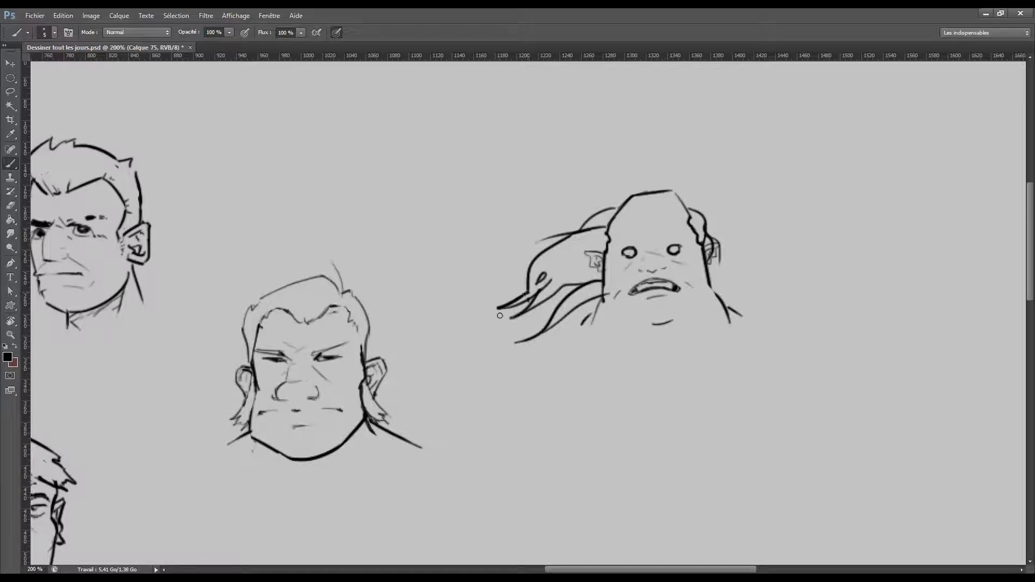
key(e)
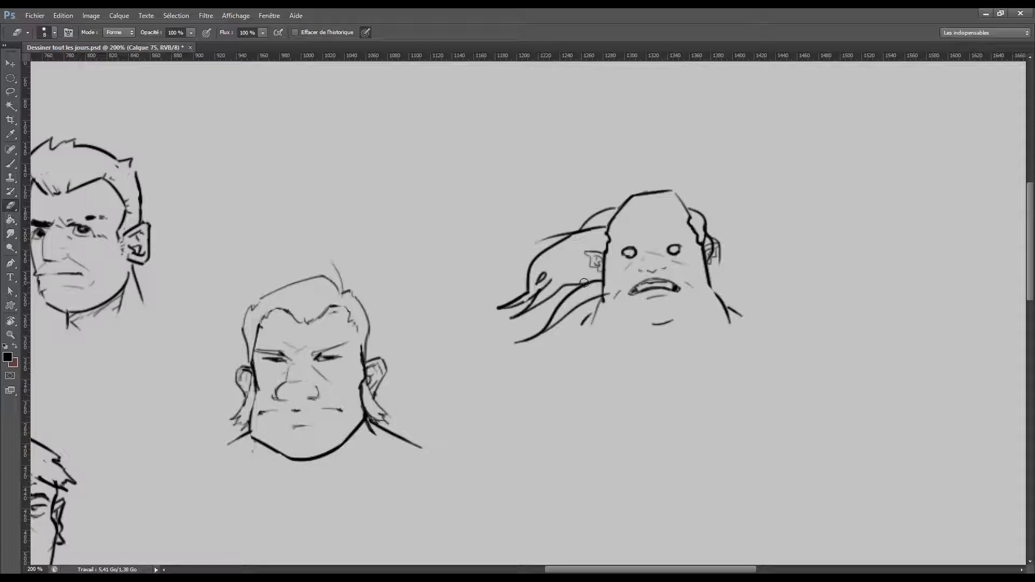
key(b)
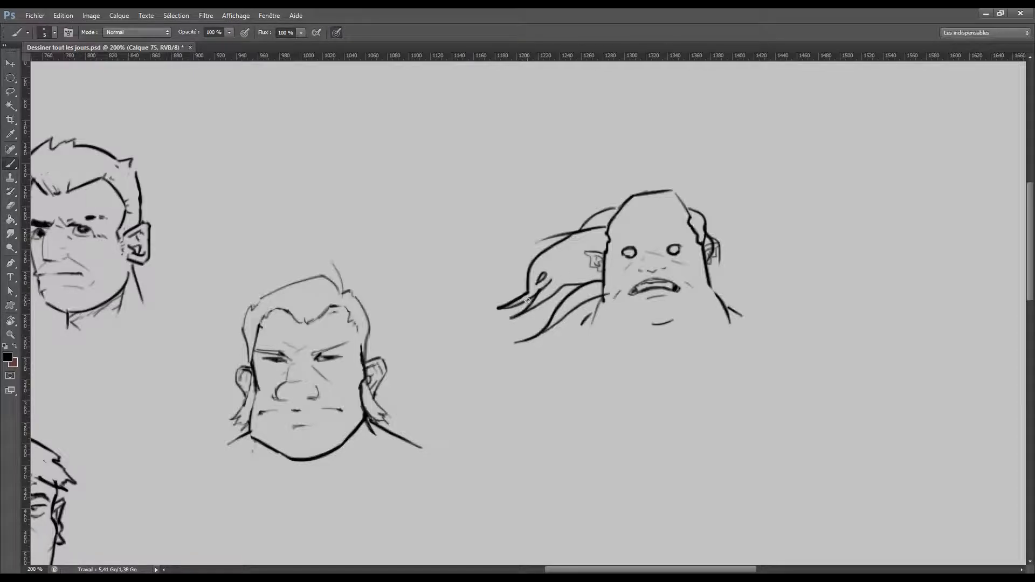
drag(530, 298, 513, 331)
key(e)
mouse_move(539, 276)
mouse_down()
mouse_move(546, 295)
mouse_move(584, 278)
mouse_up()
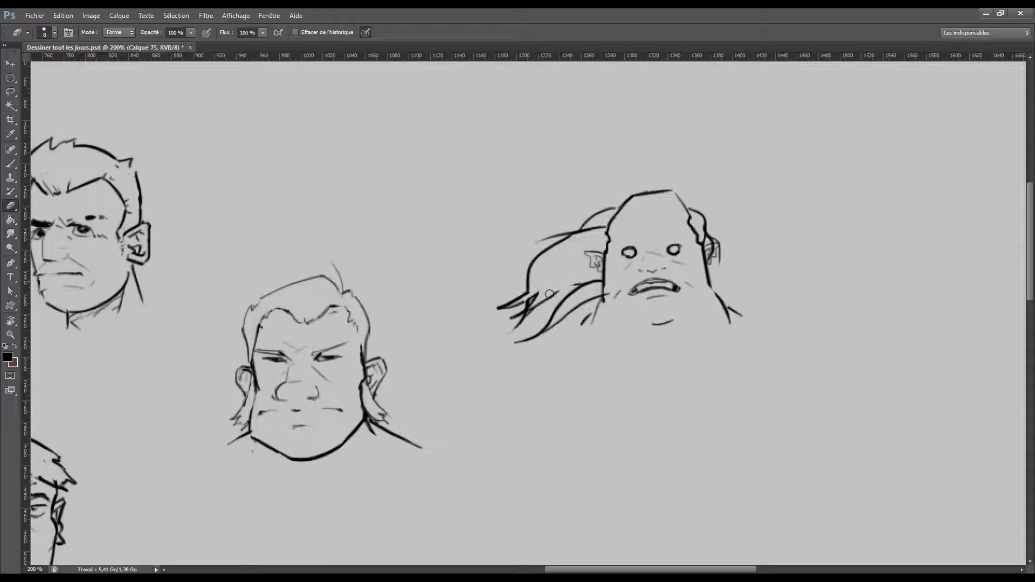
- Add long thin hair strands to the ogre, then start a sixth head outline below it
key(b)
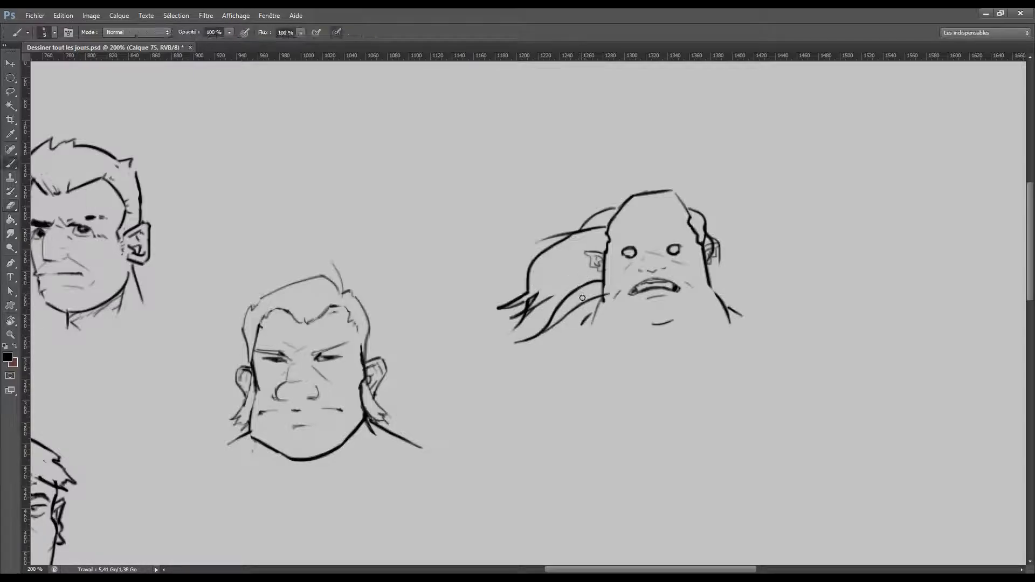
drag(494, 283, 579, 294)
mouse_move(507, 284)
mouse_down()
mouse_move(593, 290)
mouse_move(528, 290)
mouse_up()
key(e)
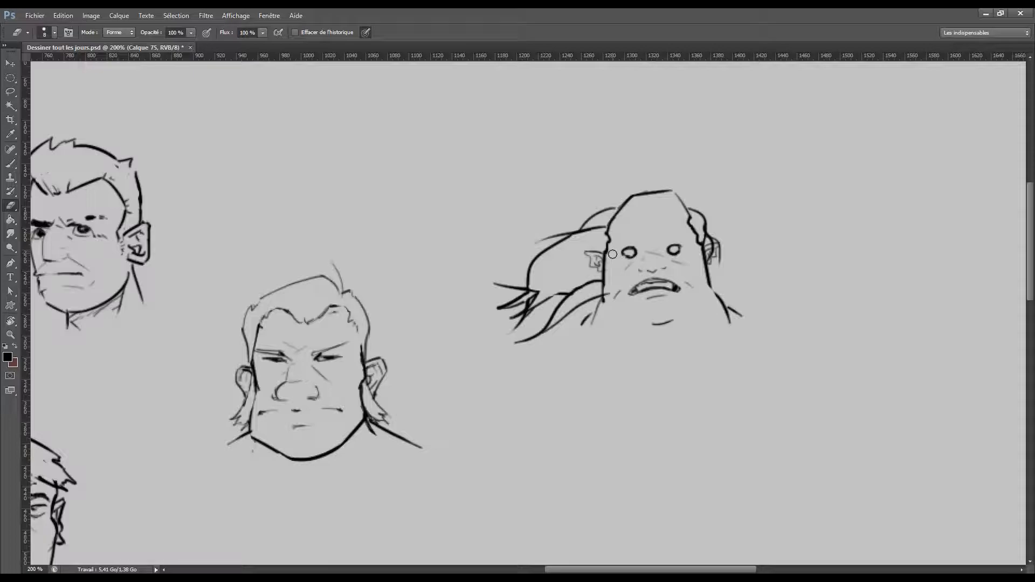
key(b)
mouse_move(592, 256)
mouse_down()
mouse_move(560, 269)
mouse_move(574, 267)
mouse_up()
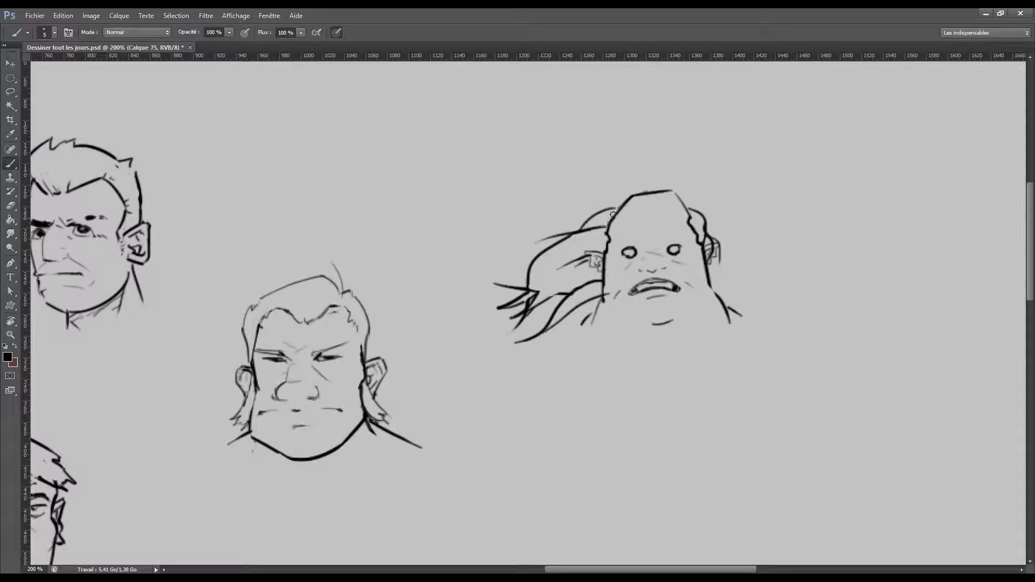
key(ctrl+minus)
mouse_move(546, 350)
mouse_down()
mouse_move(577, 334)
mouse_move(610, 351)
mouse_move(606, 390)
mouse_move(559, 390)
mouse_up()
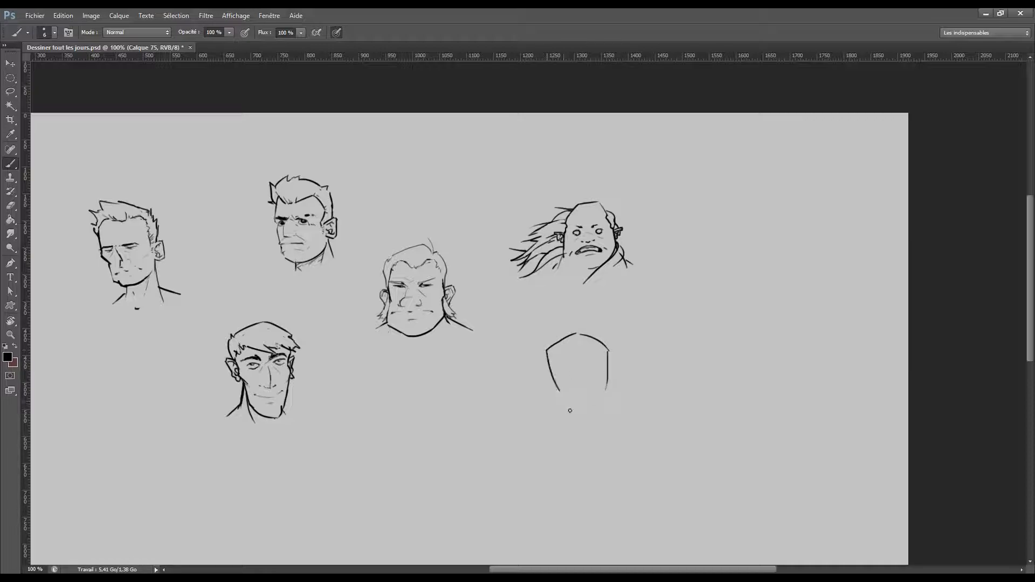
- Sketch jaw lines on the shield-shaped head, then wipe it out with an enlarged eraser
drag(559, 390, 581, 410)
drag(610, 379, 588, 409)
mouse_move(488, 360)
mouse_down()
mouse_move(488, 378)
mouse_move(528, 376)
mouse_up()
key(e)
mouse_move(489, 380)
mouse_down()
mouse_move(528, 376)
mouse_move(503, 414)
mouse_move(527, 360)
mouse_up()
key(bracketright)
key(bracketright)
key(bracketright)
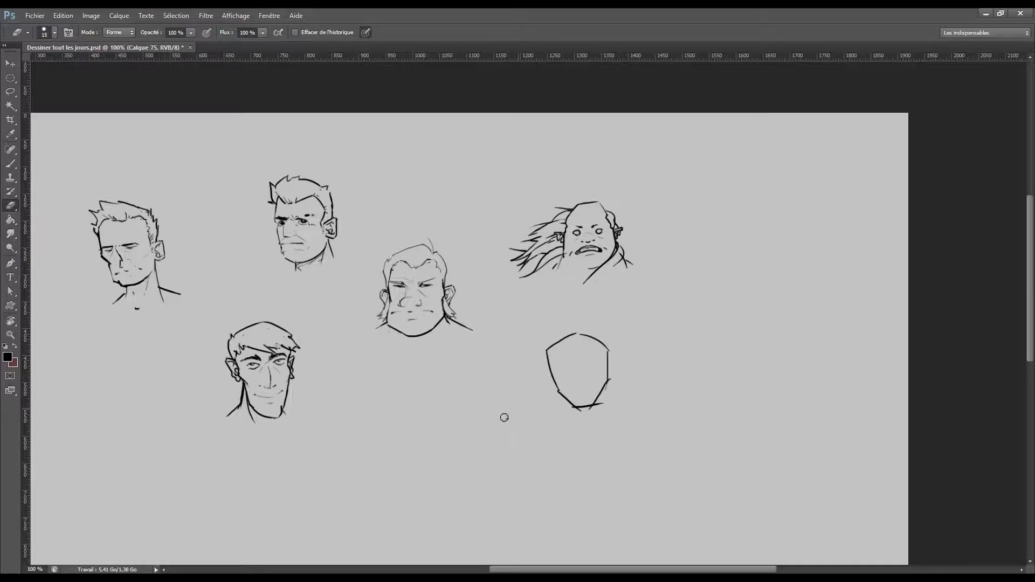
drag(504, 418, 512, 416)
drag(547, 347, 575, 395)
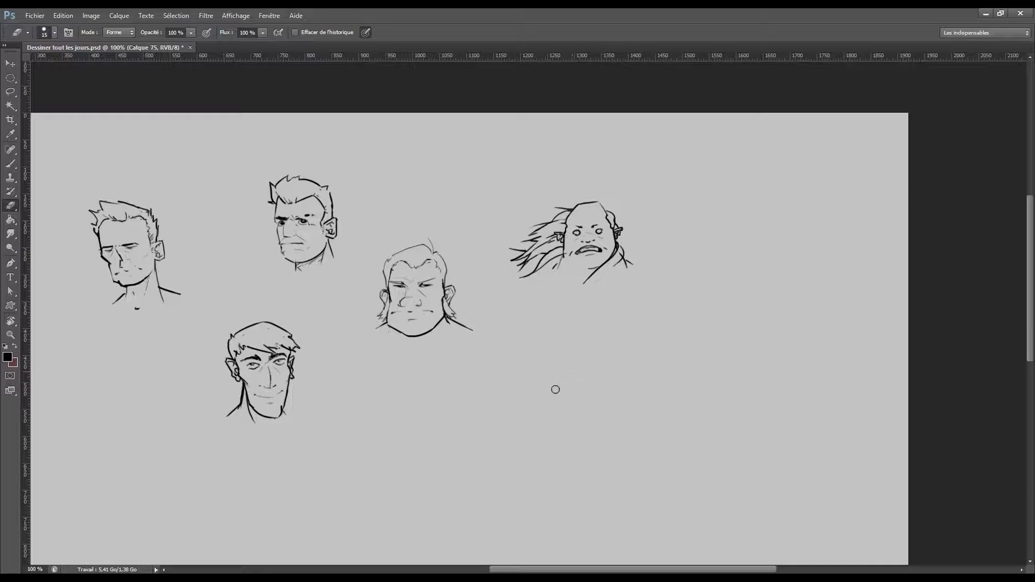
- Draw a closed oval head outline with a right ear and zoom in on it
key(b)
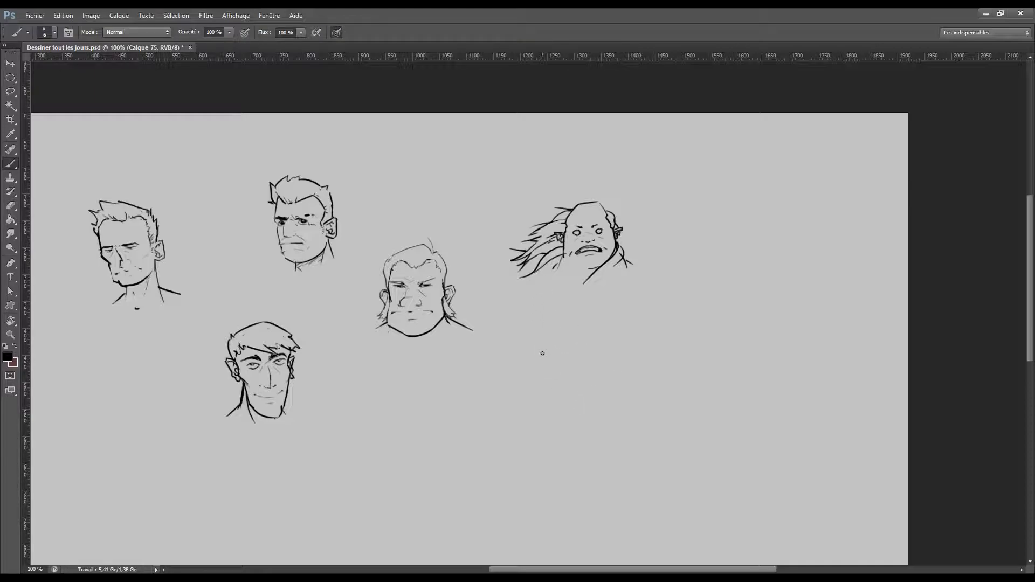
drag(541, 348, 565, 374)
mouse_move(587, 347)
mouse_down()
mouse_move(587, 360)
mouse_move(589, 347)
mouse_up()
drag(588, 359, 564, 374)
mouse_move(579, 319)
mouse_down()
mouse_move(591, 354)
mouse_move(534, 342)
mouse_move(534, 352)
mouse_move(551, 378)
mouse_move(587, 381)
mouse_up()
drag(589, 340, 593, 352)
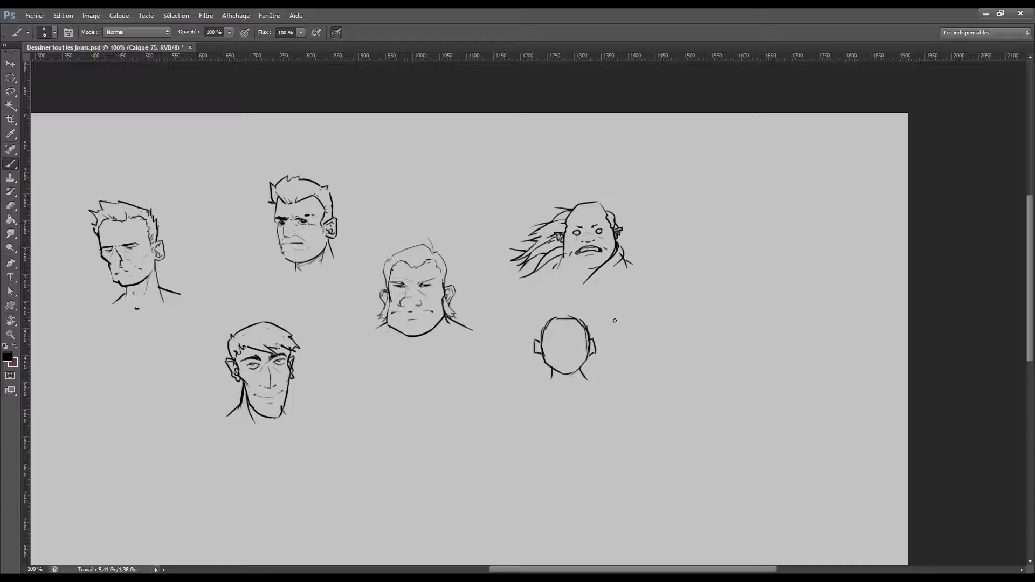
key(ctrl+plus)
- Erase rough strokes and faint lines on the sixth head's top and sides
key(e)
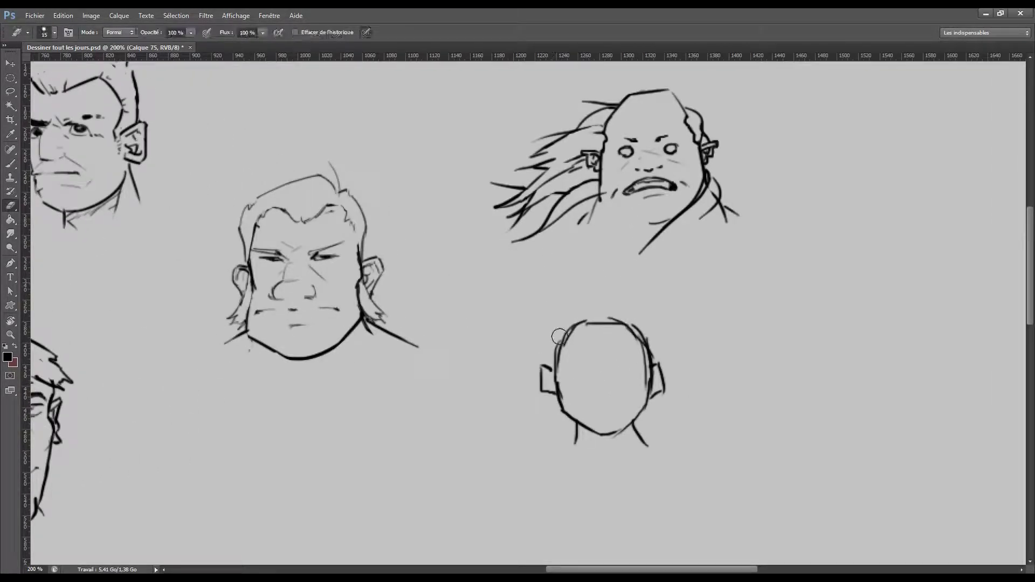
drag(598, 330, 610, 323)
drag(571, 330, 561, 372)
mouse_move(647, 328)
mouse_down()
mouse_move(655, 364)
mouse_move(643, 331)
mouse_up()
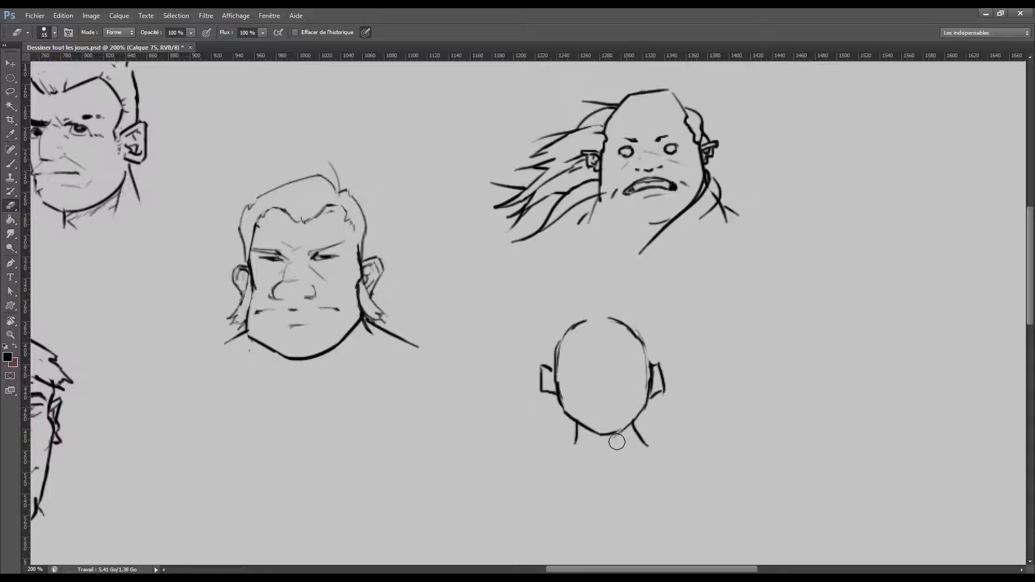
- With a smaller brush, add neck strokes below the chin and trim the right ear
key(b)
key(bracketleft)
drag(592, 432, 604, 447)
drag(617, 451, 611, 459)
key(e)
mouse_move(660, 395)
mouse_down()
mouse_move(662, 362)
mouse_move(654, 397)
mouse_up()
key(b)
- Extend the ear downward and add inner-ear lines in both ears
key(e)
key(b)
drag(543, 366, 556, 398)
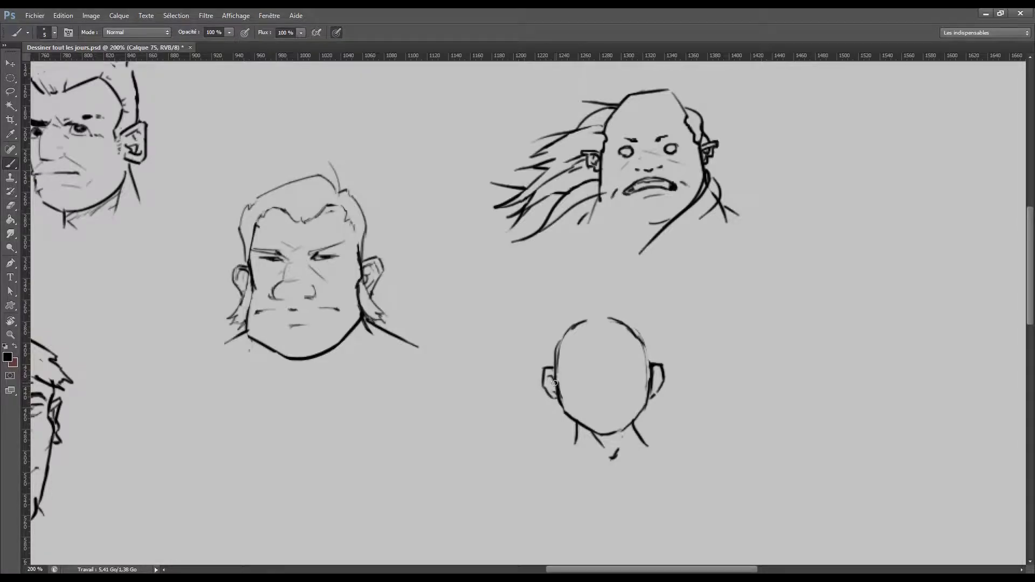
drag(549, 375, 551, 384)
drag(654, 370, 654, 384)
- Erase the right ear and redraw it as a C shape
key(e)
drag(653, 366, 656, 396)
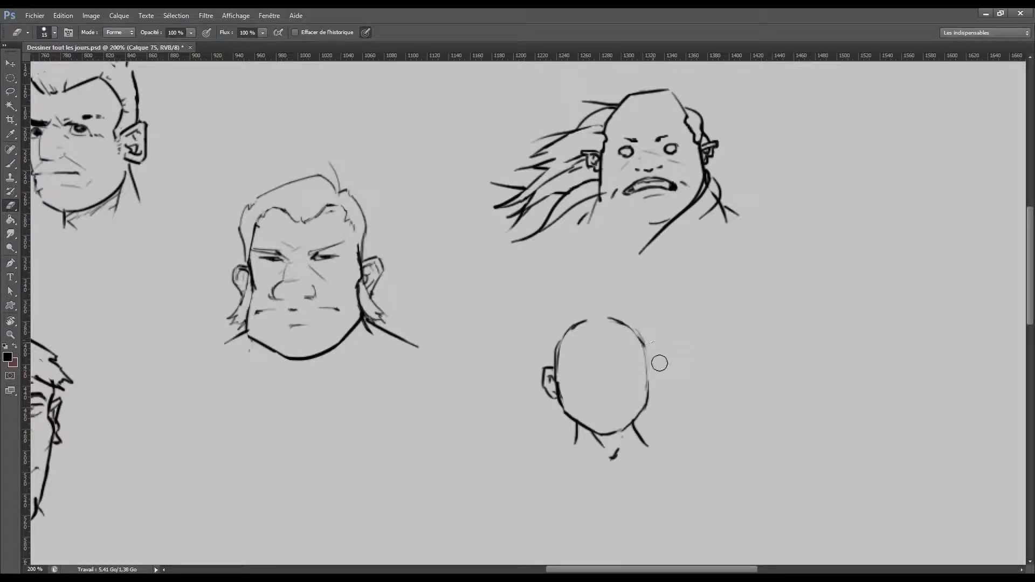
key(b)
drag(650, 369, 655, 369)
drag(650, 370, 650, 391)
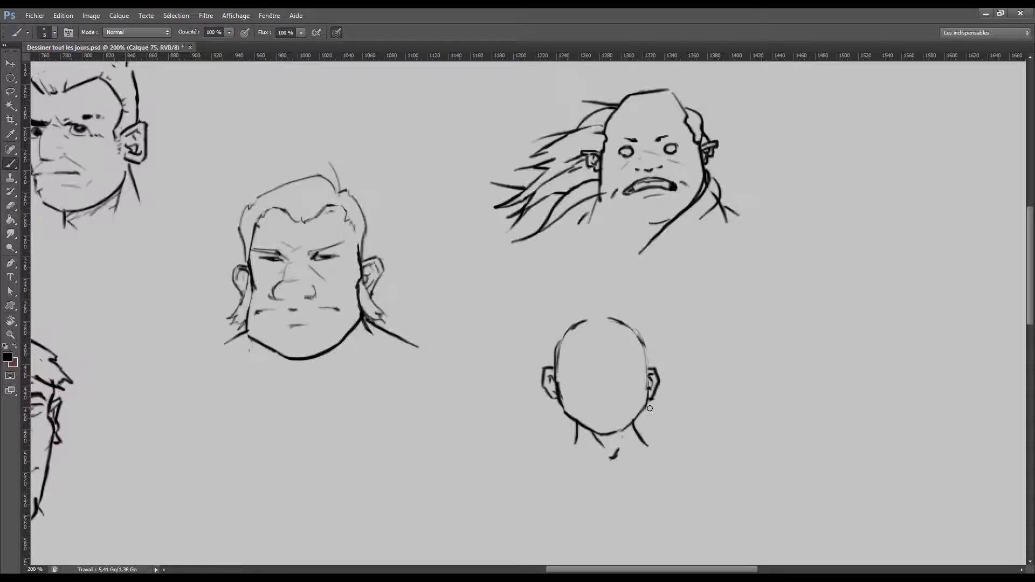
- With a finer brush, add a small face mark and clear the cap's crown strokes
key(bracketleft)
key(bracketleft)
drag(582, 380, 585, 381)
mouse_move(649, 334)
mouse_down()
mouse_move(606, 282)
mouse_move(635, 289)
mouse_move(497, 364)
mouse_move(562, 359)
mouse_up()
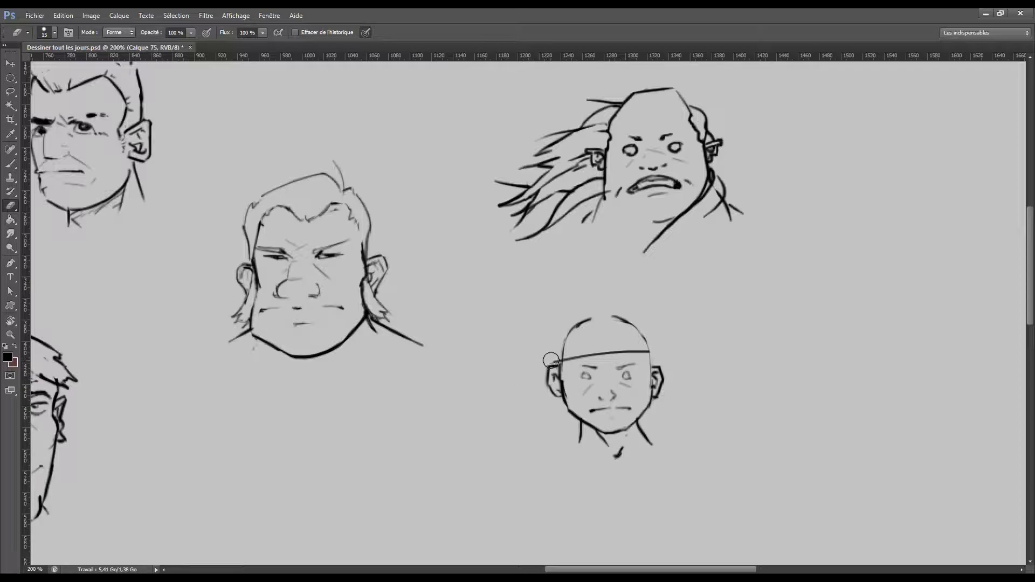
- Draw the headband's top edge, a hair curl and an arc above, then erase stray lines inside
key(b)
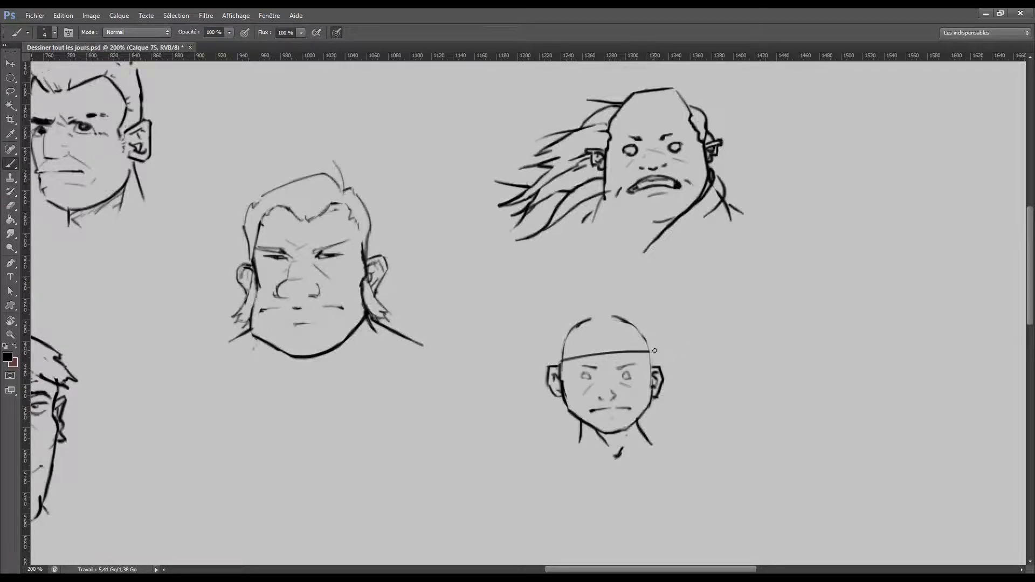
drag(563, 345, 654, 353)
drag(555, 343, 558, 360)
mouse_move(557, 317)
mouse_down()
mouse_move(577, 303)
mouse_move(640, 330)
mouse_up()
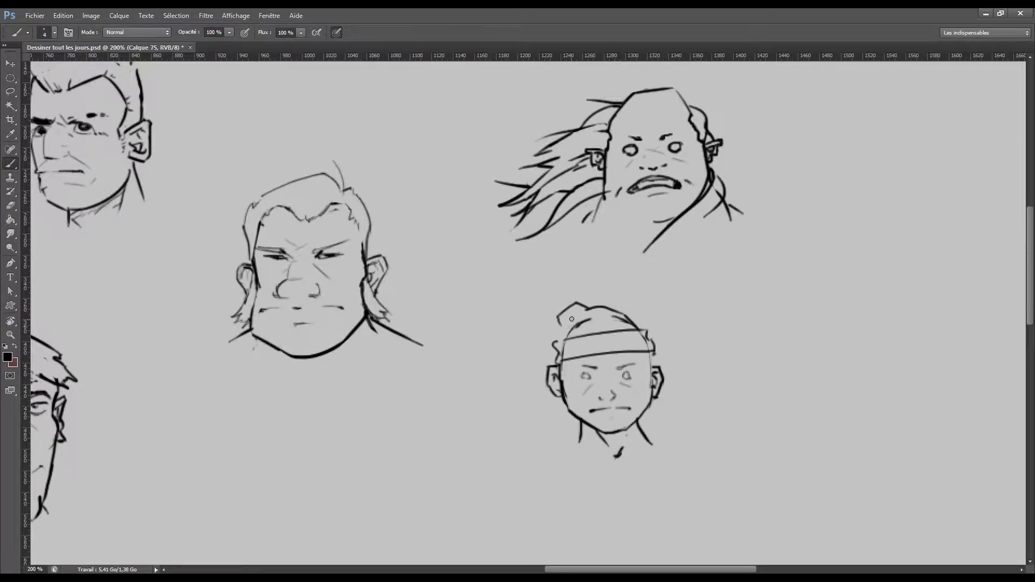
key(e)
drag(588, 322, 570, 354)
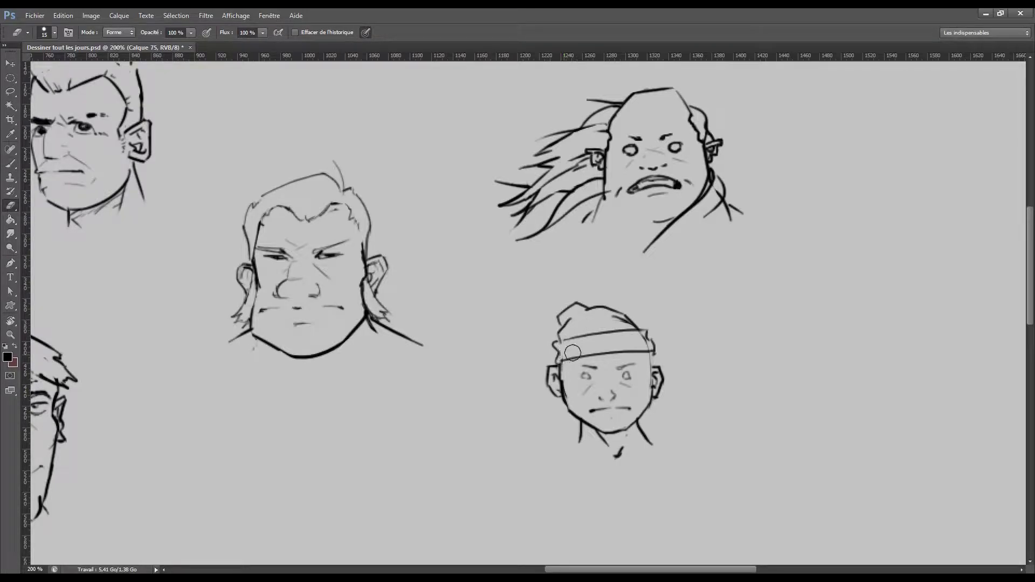
- Hatch the beanie band and doodle a small flower above the head
key(b)
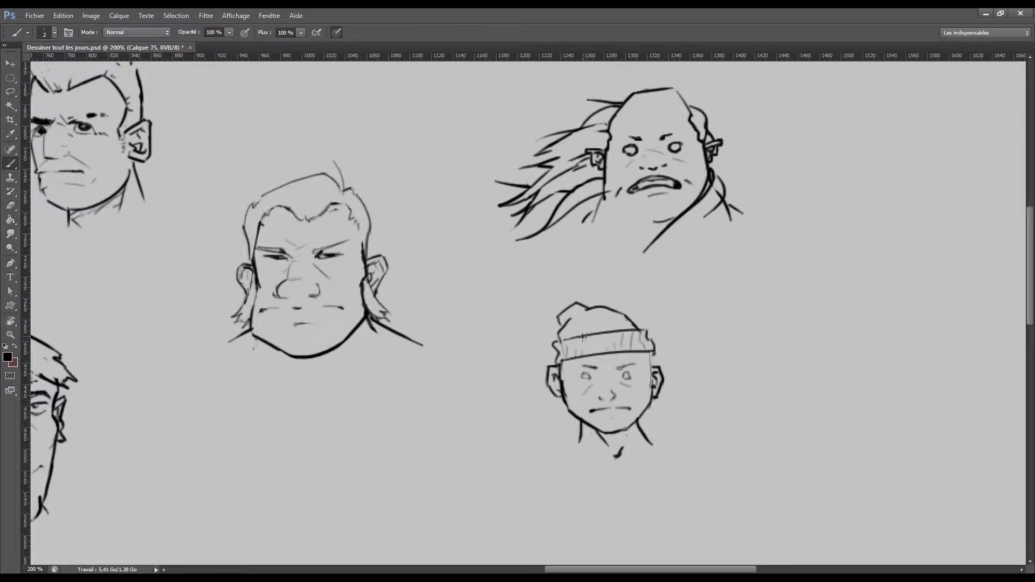
drag(579, 356, 577, 343)
key(bracketright)
drag(642, 290, 619, 299)
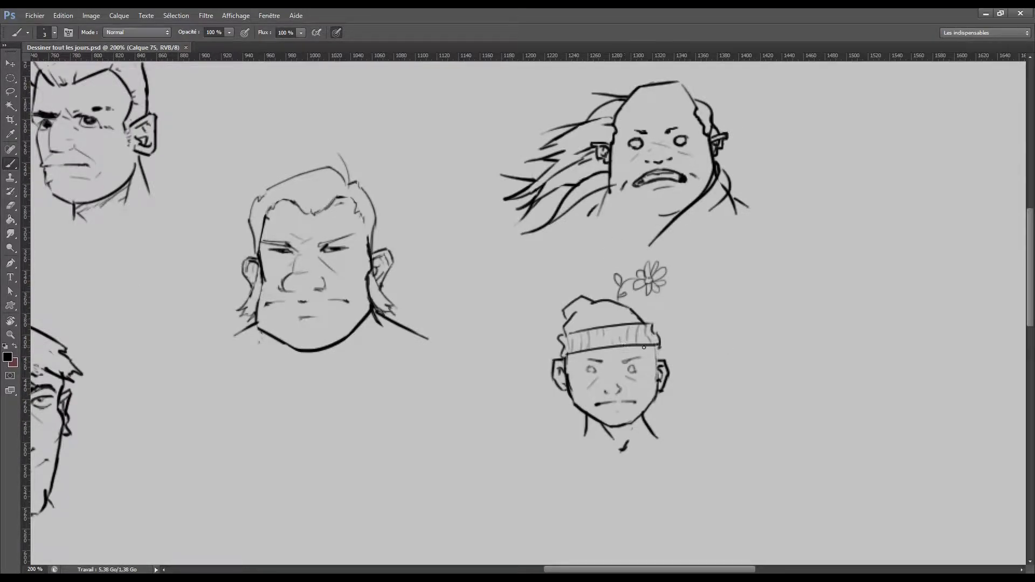
- Darken the beanie's right edge, add dark hair there and thicken both eyebrows
drag(654, 358, 653, 346)
drag(652, 348, 655, 366)
key(])
drag(622, 364, 637, 357)
mouse_move(602, 361)
mouse_down()
mouse_move(582, 360)
mouse_move(646, 356)
mouse_move(567, 363)
mouse_up()
- Sketch loose thin hair strands on the face's left side, then zoom out to the whole sheet
mouse_move(550, 374)
mouse_down()
mouse_move(515, 406)
mouse_move(528, 410)
mouse_up()
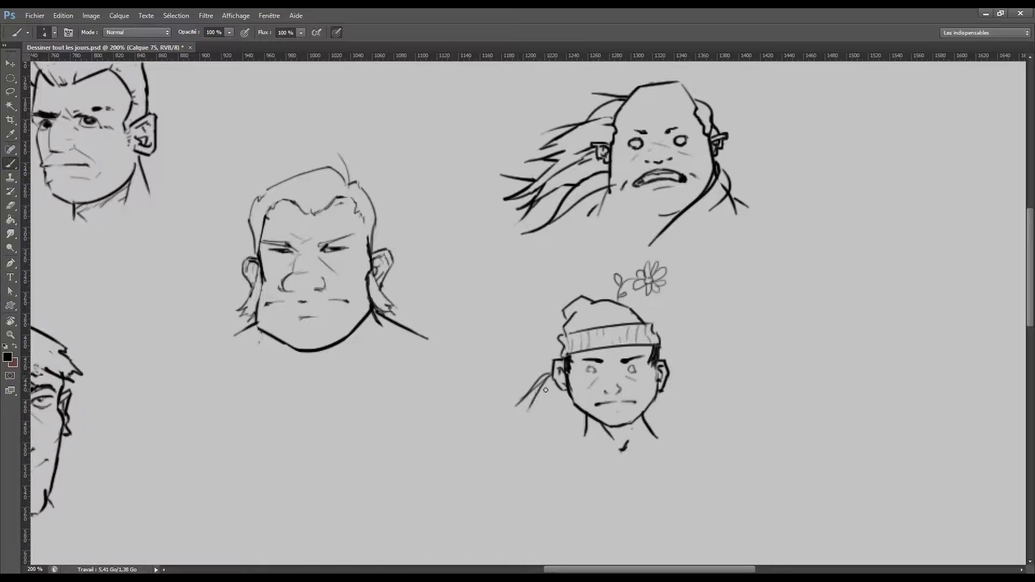
key(e)
mouse_move(546, 372)
mouse_down()
mouse_move(531, 412)
mouse_move(533, 391)
mouse_move(524, 395)
mouse_move(552, 437)
mouse_up()
key(b)
drag(573, 399, 551, 435)
mouse_move(573, 400)
mouse_down()
mouse_move(556, 436)
mouse_move(535, 410)
mouse_move(565, 434)
mouse_up()
mouse_move(571, 395)
mouse_down()
mouse_move(549, 417)
mouse_move(539, 400)
mouse_move(559, 399)
mouse_up()
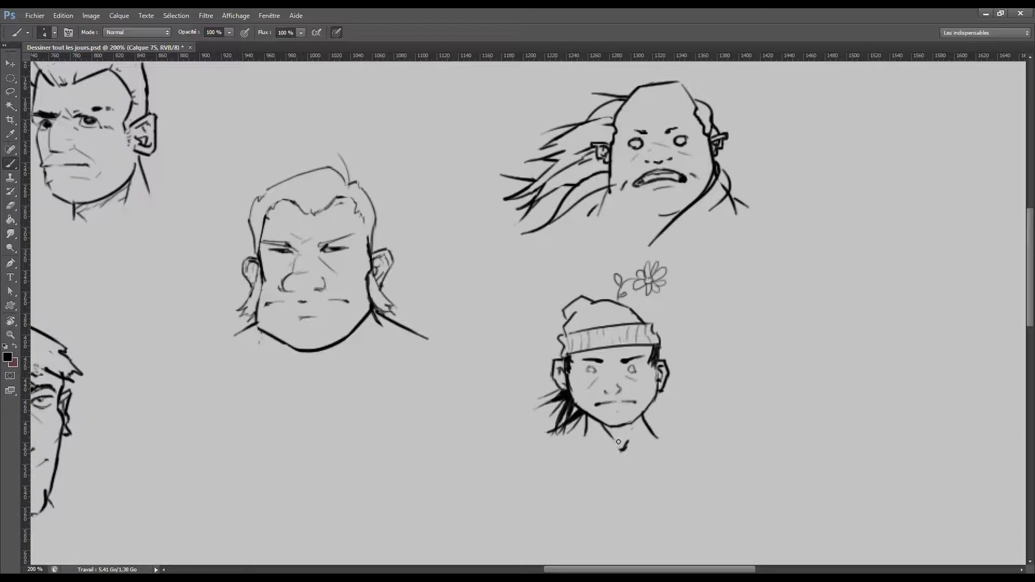
key(ctrl+minus)
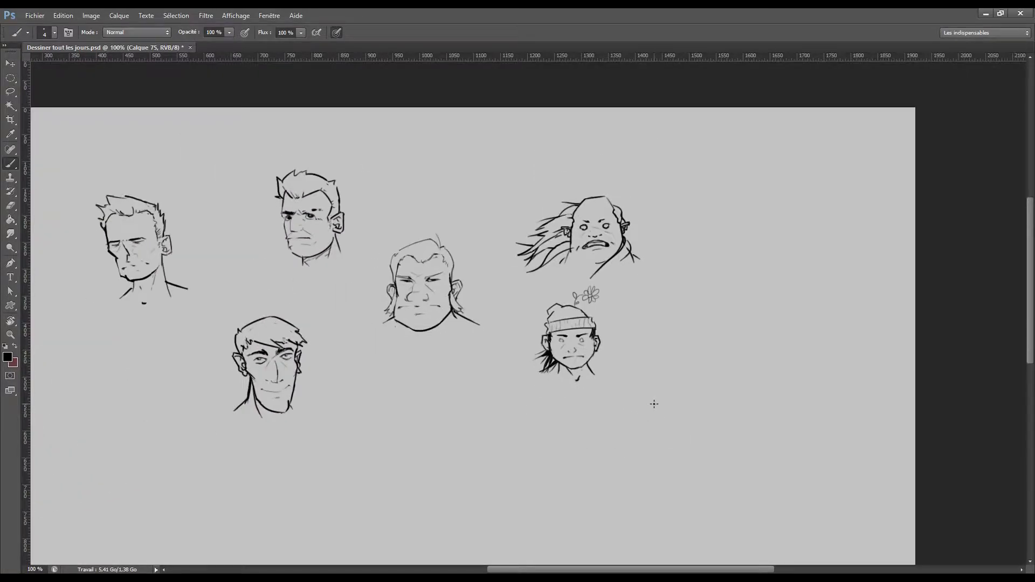
- Erase a stray stroke and zoom in to 200% on the sketches
key(e)
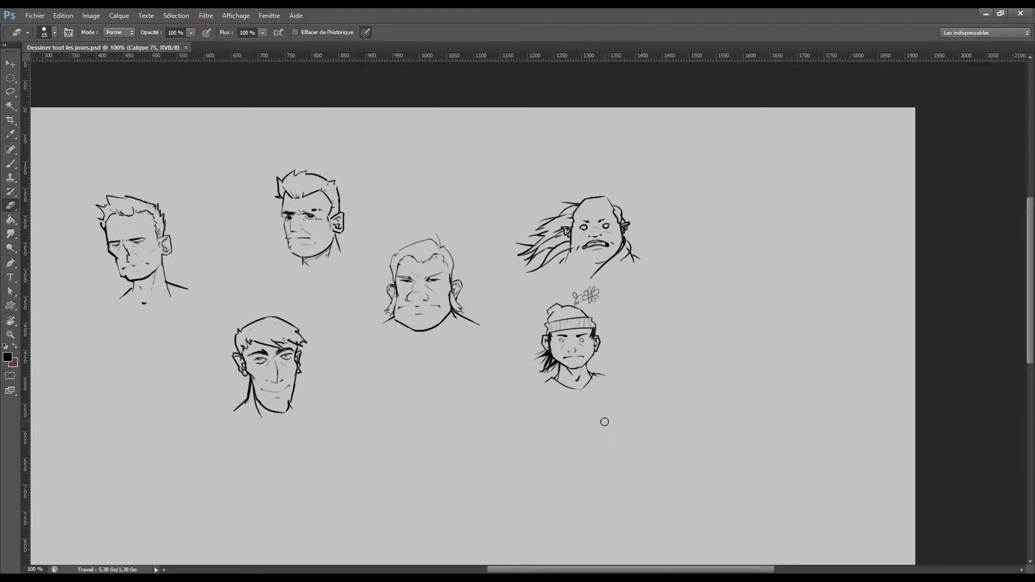
drag(590, 427, 643, 390)
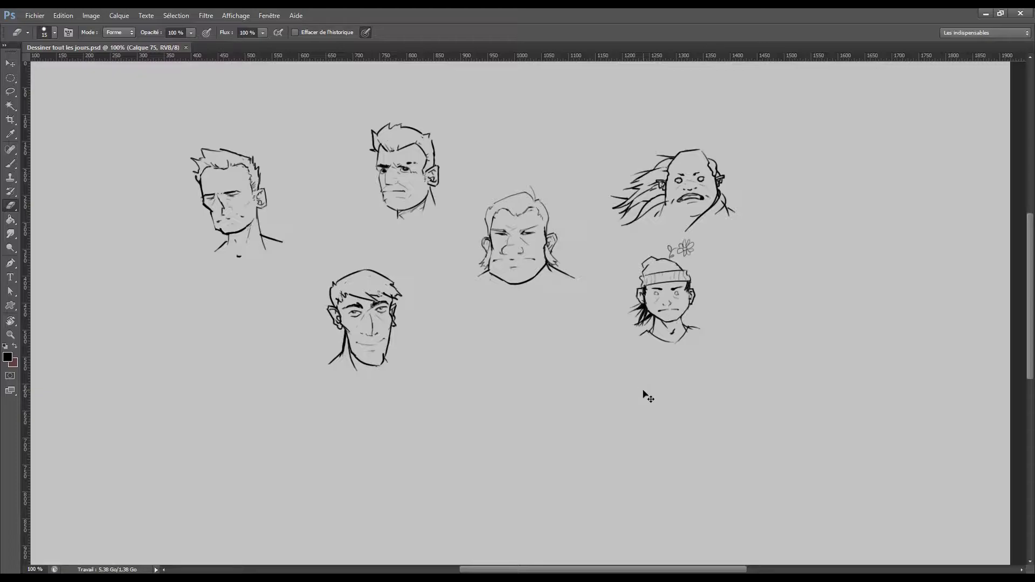
key(ctrl+plus)
key(b)
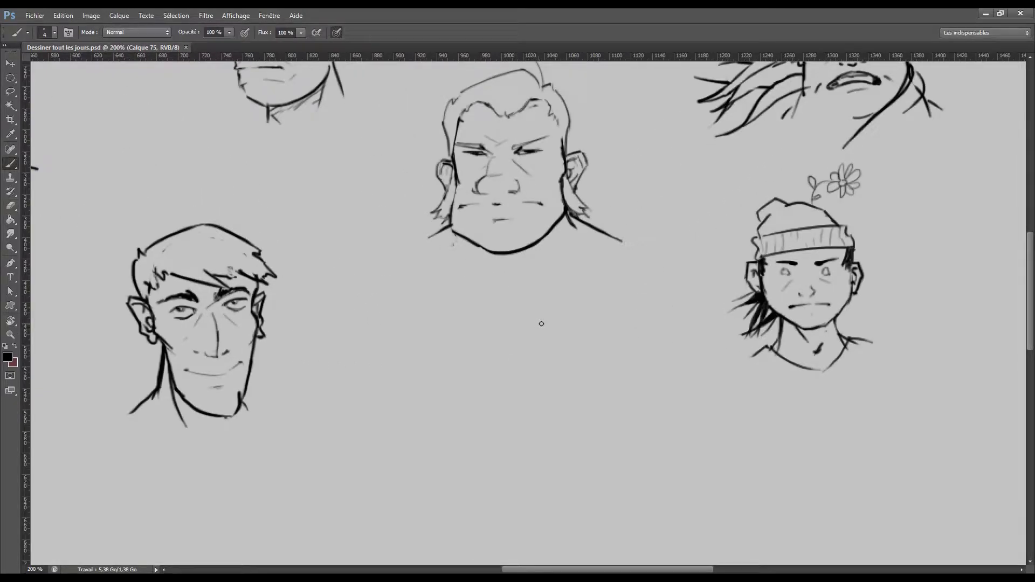
- Draw the new face's profile outline, nose, jaw and chin, undoing rejected strokes
mouse_move(526, 341)
mouse_down()
mouse_move(583, 372)
mouse_move(584, 400)
mouse_up()
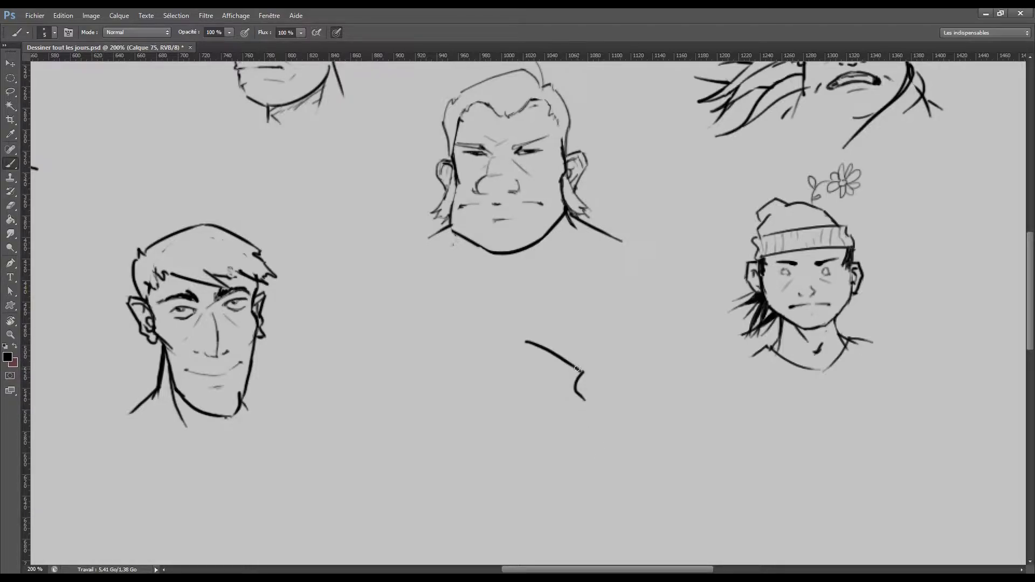
key(ctrl+z)
mouse_move(574, 367)
mouse_down()
mouse_move(582, 410)
mouse_move(631, 363)
mouse_up()
key(ctrl+z)
mouse_move(576, 341)
mouse_down()
mouse_move(563, 382)
mouse_move(586, 377)
mouse_move(569, 382)
mouse_up()
key(ctrl+z)
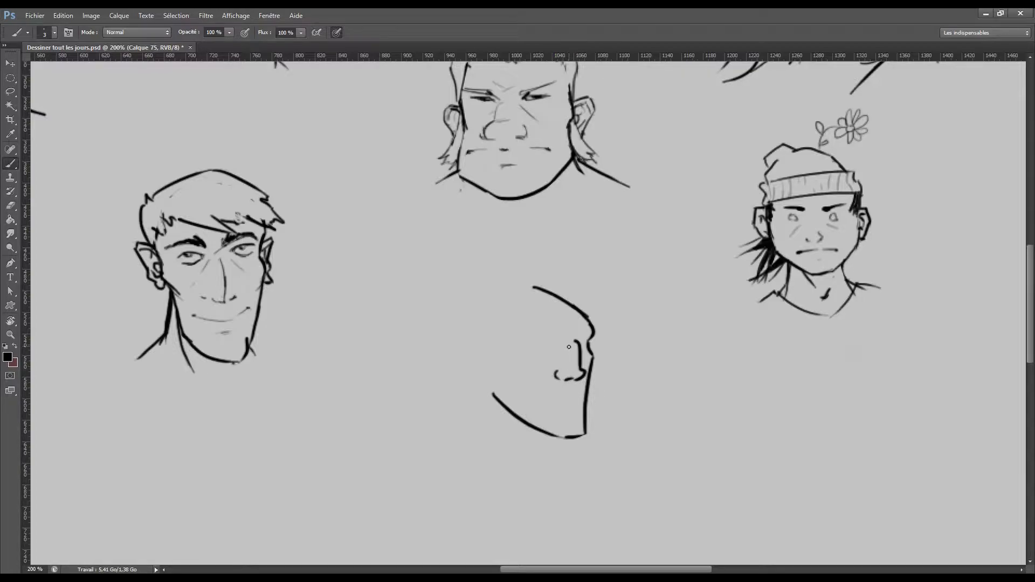
mouse_move(573, 339)
mouse_down()
mouse_move(565, 353)
mouse_move(579, 343)
mouse_up()
key(ctrl+z)
- Draw a dark lip line with a short mouth-corner stroke
key(bracketright)
mouse_move(579, 395)
mouse_down()
mouse_move(551, 404)
mouse_move(580, 405)
mouse_up()
key(ctrl+z)
drag(548, 405, 585, 397)
drag(587, 404, 581, 413)
key(e)
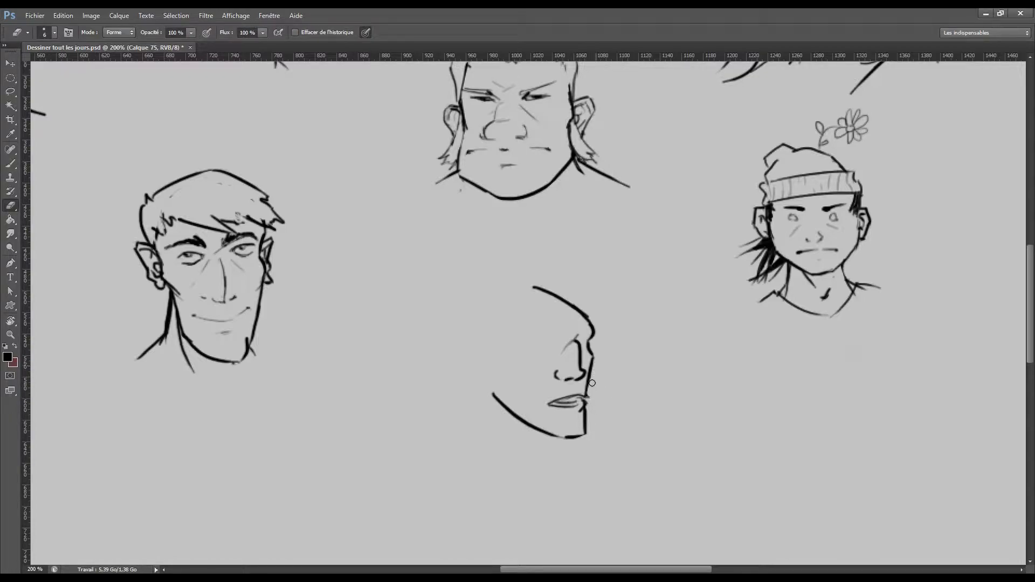
key(b)
- Add the eyes, inner ear and skull curve of the bald head
mouse_move(551, 343)
mouse_down()
mouse_move(542, 355)
mouse_move(582, 348)
mouse_up()
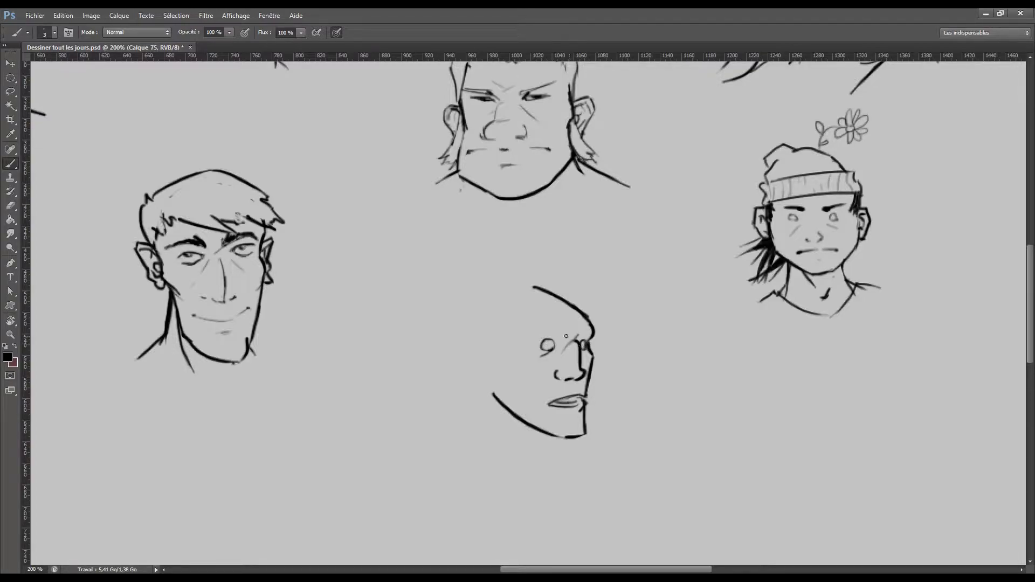
mouse_move(516, 335)
mouse_down()
mouse_move(525, 341)
mouse_move(495, 399)
mouse_up()
key(bracketright)
mouse_move(474, 330)
mouse_down()
mouse_move(492, 350)
mouse_move(475, 358)
mouse_move(474, 347)
mouse_move(486, 357)
mouse_up()
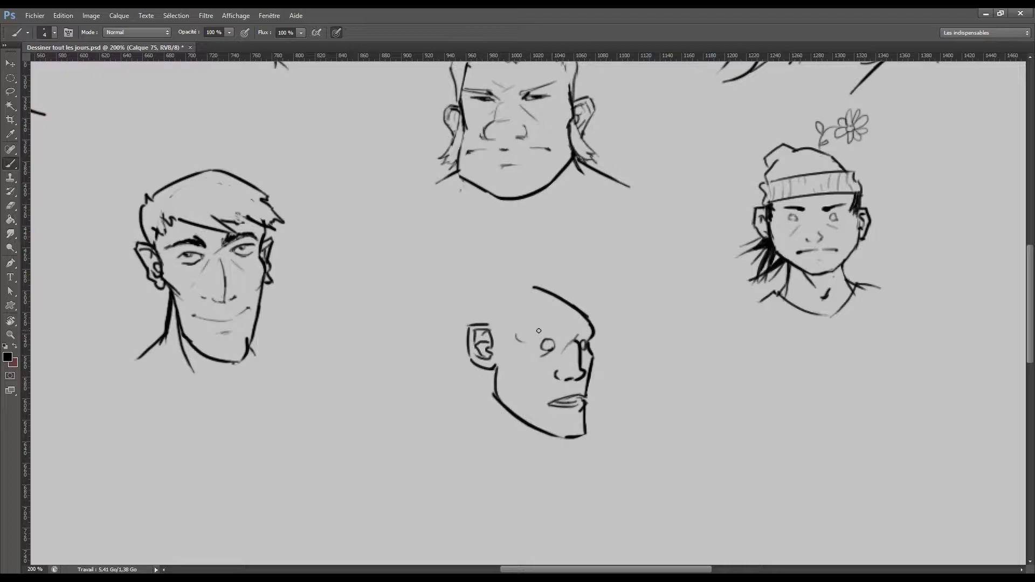
key(bracketright)
drag(521, 331, 518, 339)
mouse_move(476, 310)
mouse_down()
mouse_move(526, 289)
mouse_move(478, 326)
mouse_up()
key(ctrl+z)
- Draw the neck below the ear and lines for the shoulders
mouse_move(487, 371)
mouse_down()
mouse_move(482, 416)
mouse_move(527, 436)
mouse_move(467, 434)
mouse_up()
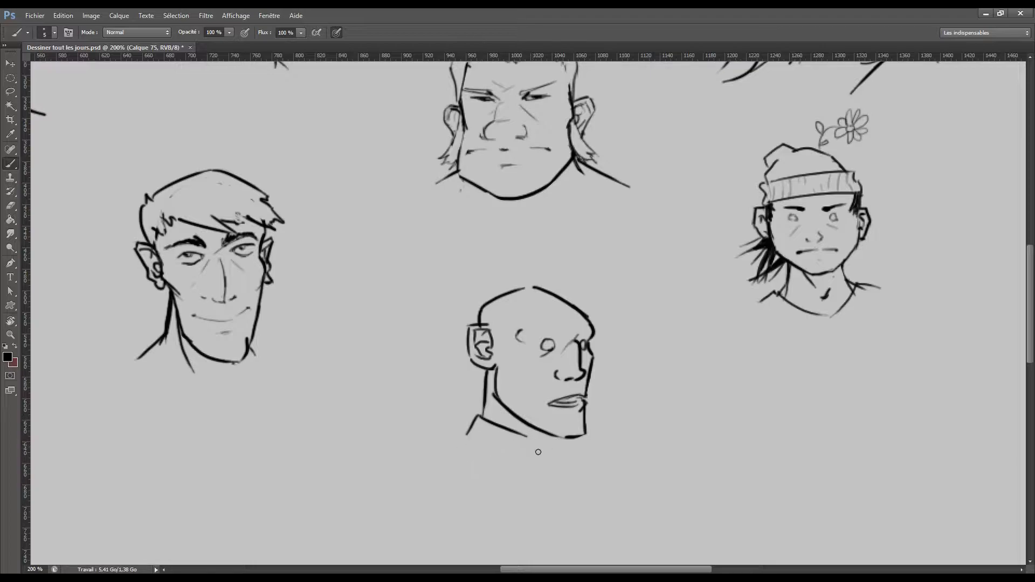
drag(467, 436, 513, 488)
drag(542, 438, 558, 512)
drag(450, 439, 467, 436)
drag(516, 338, 534, 340)
- Redraw the eye with a descending tail, then add thin cheek, nose-bridge and under-lip lines
key(ctrl+z)
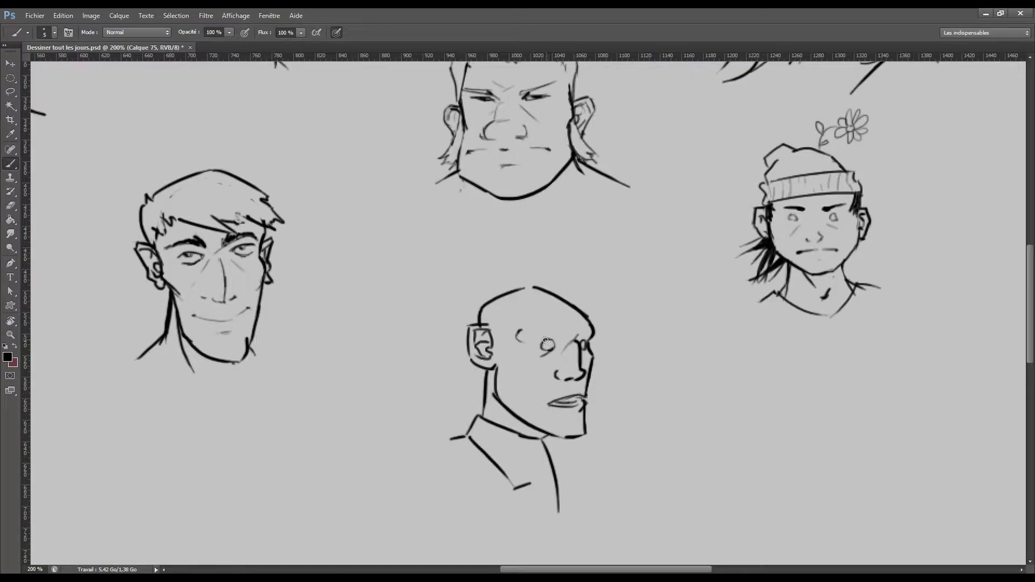
drag(552, 343, 542, 354)
key(bracketleft)
key(bracketleft)
drag(520, 361, 543, 371)
drag(567, 352, 571, 372)
drag(564, 416, 579, 412)
key(e)
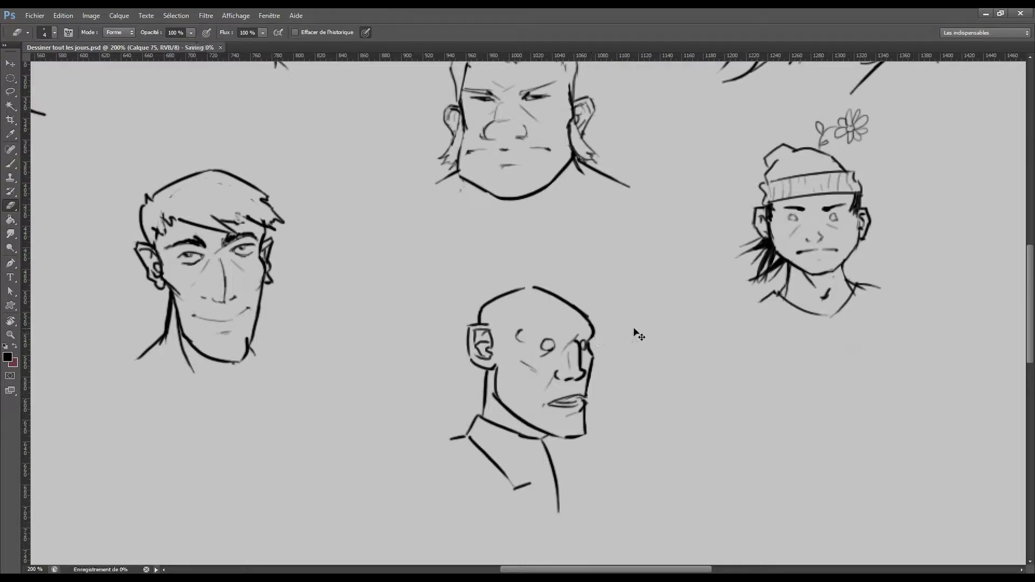
- Draw the swept-over quiff across the bald head, sweeping down to zigzag tips beside the nose
key(b)
drag(473, 281, 566, 266)
drag(506, 308, 626, 328)
drag(642, 277, 666, 337)
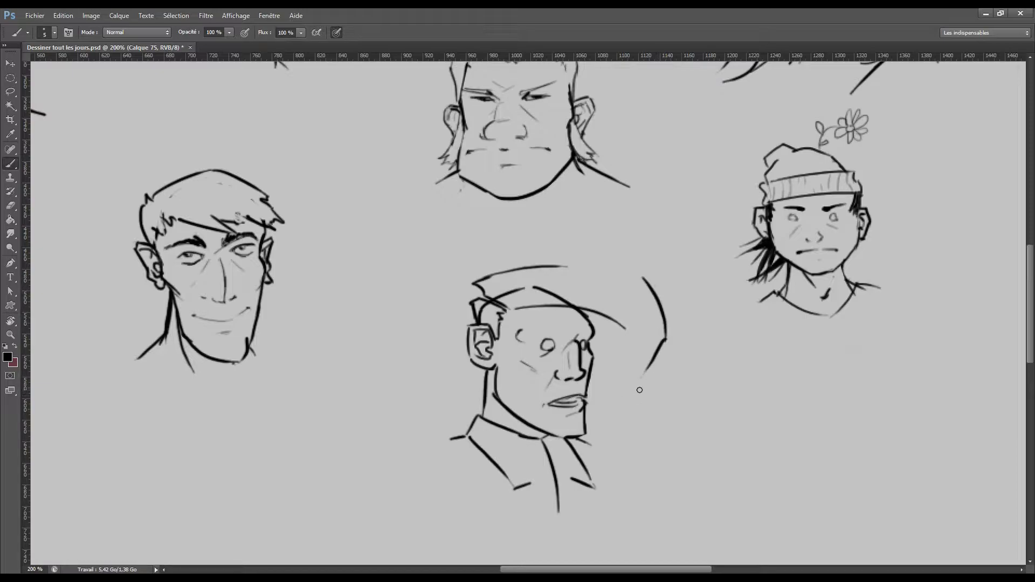
drag(667, 321, 640, 389)
mouse_move(592, 341)
mouse_down()
mouse_move(637, 364)
mouse_move(641, 389)
mouse_up()
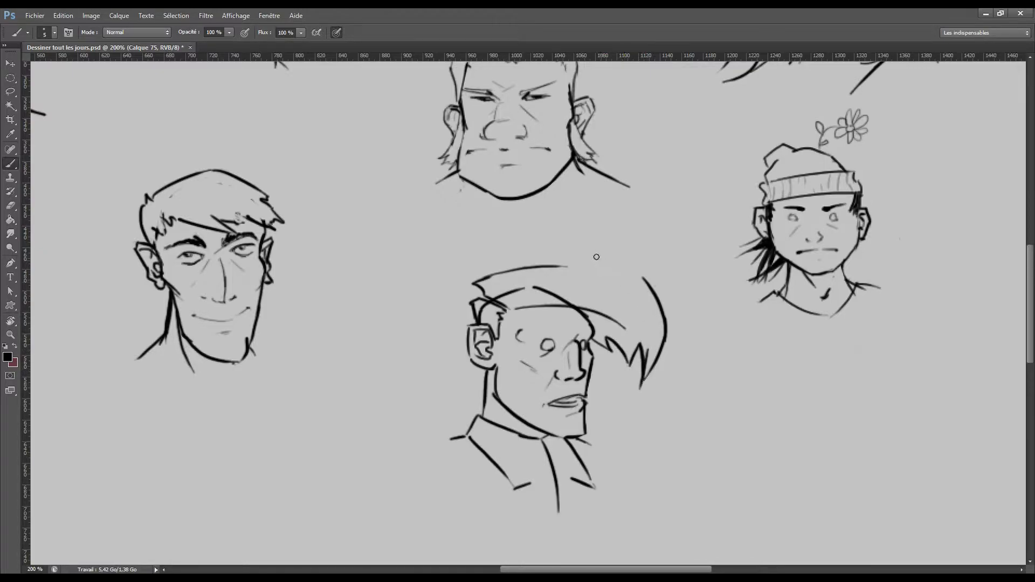
- Arc the top of the hair higher with curved strokes along the crown
drag(482, 278, 616, 264)
key(ctrl+z)
mouse_move(482, 281)
mouse_down()
mouse_move(578, 254)
mouse_move(655, 286)
mouse_up()
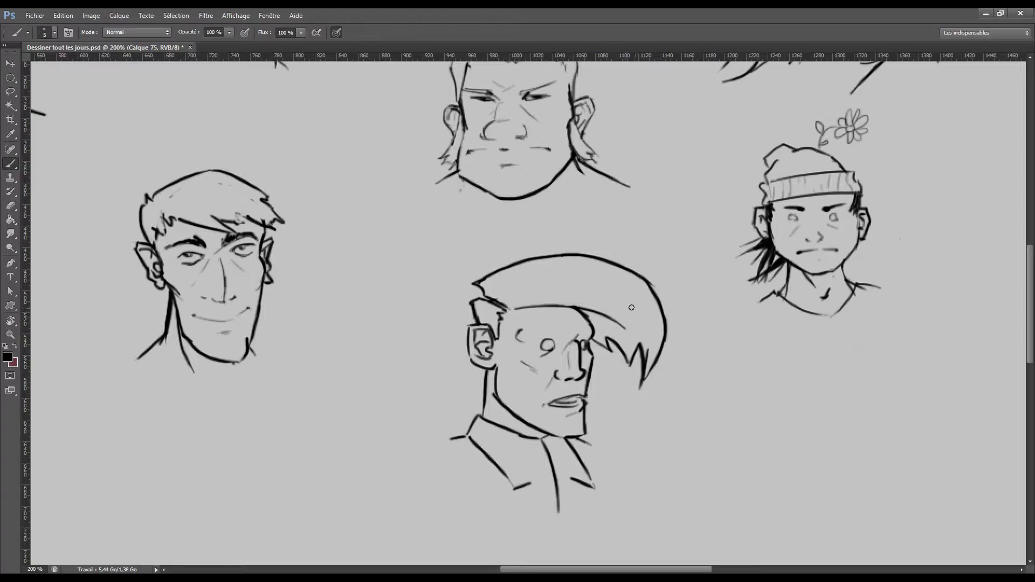
drag(505, 268, 613, 257)
key(e)
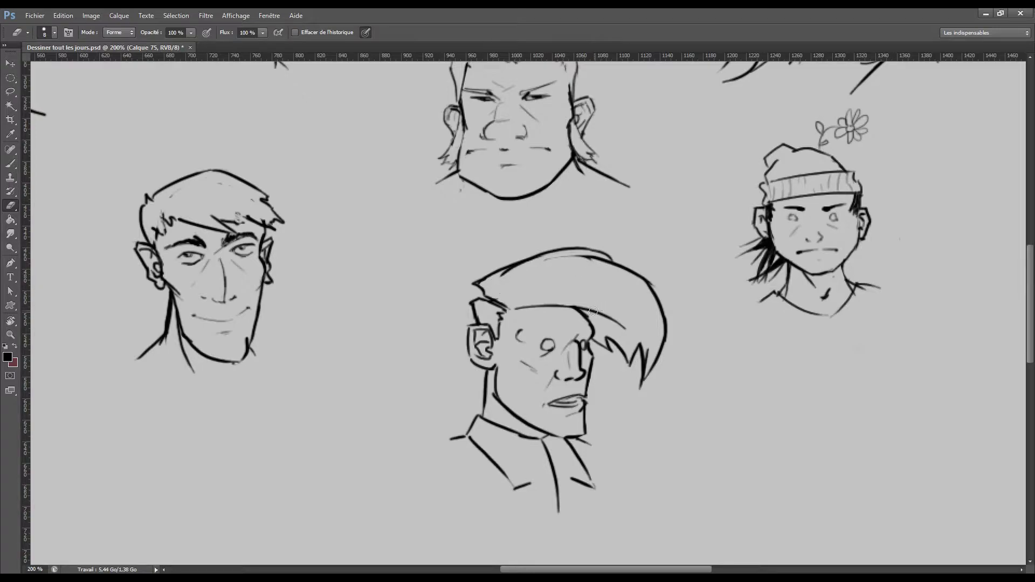
key(b)
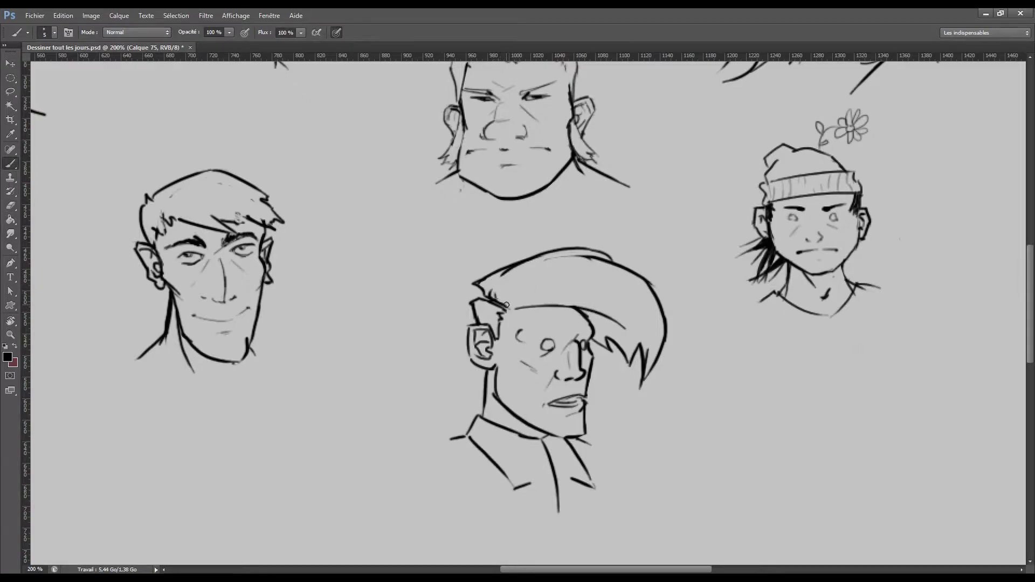
key(ctrl+minus)
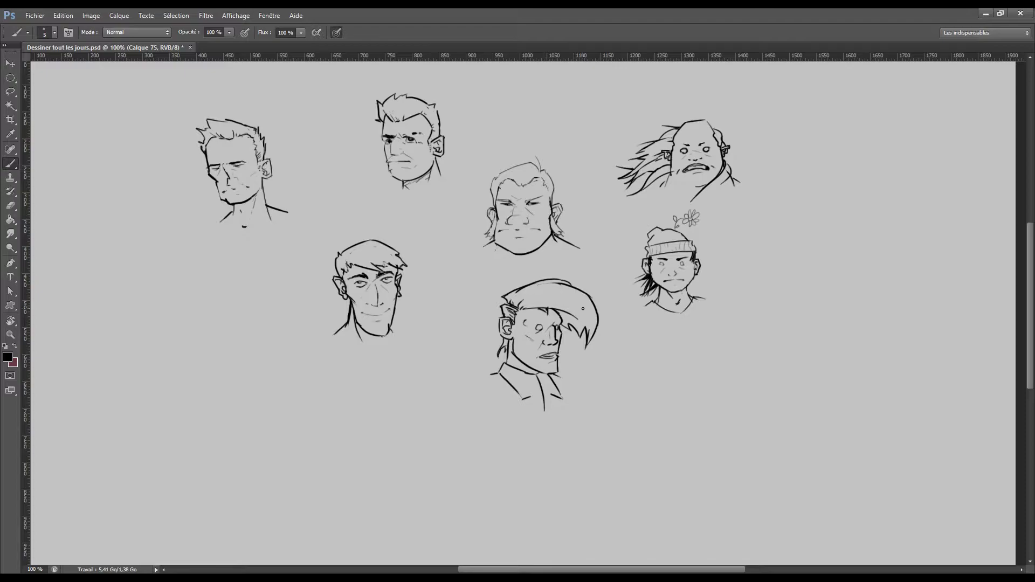
- Try a forehead stroke on the lower-middle head, undo it, and save the sketch sheet
key(e)
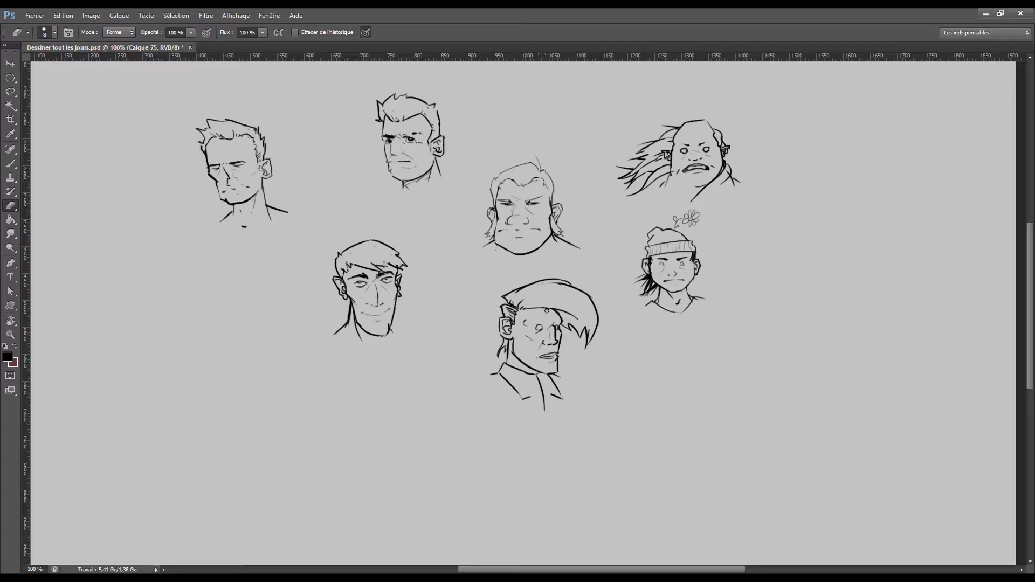
key(b)
mouse_move(536, 309)
mouse_down()
mouse_move(550, 308)
mouse_move(533, 350)
mouse_up()
key(ctrl+z)
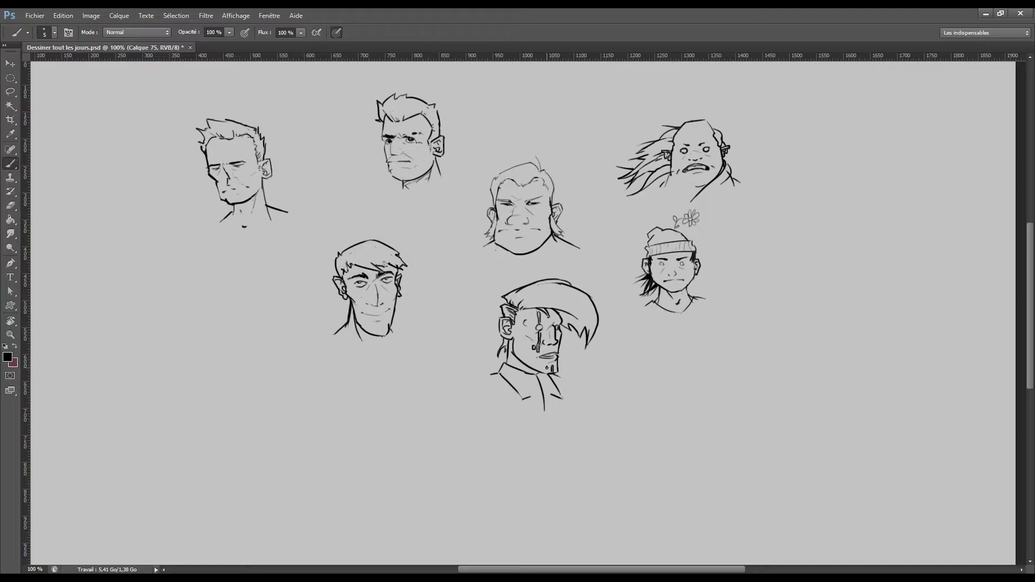
key(ctrl+s)
- Pan to the empty lower-left area and draw the face side of a new profile head
drag(616, 282, 560, 305)
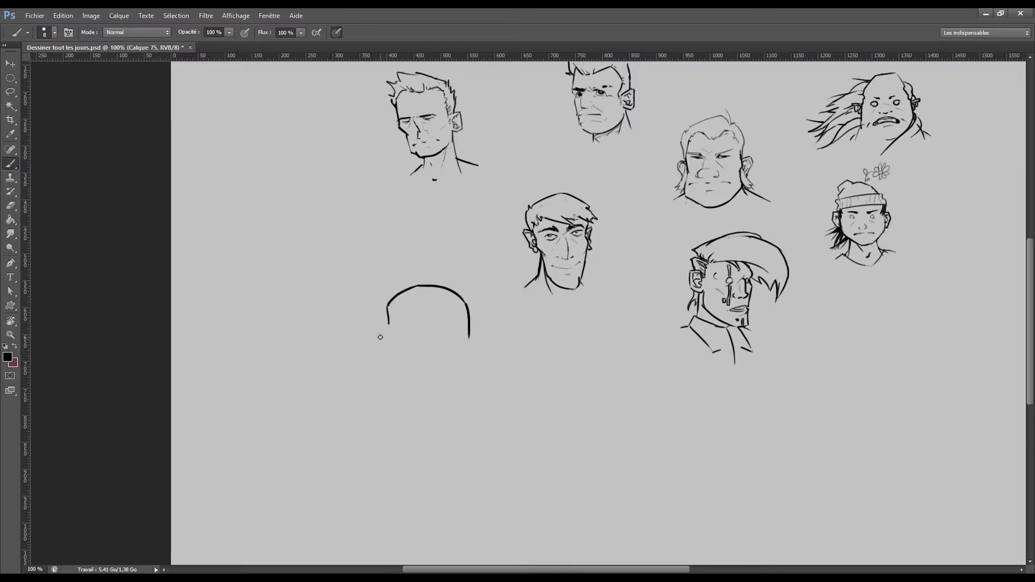
mouse_move(389, 327)
mouse_down()
mouse_move(381, 351)
mouse_move(397, 358)
mouse_move(386, 374)
mouse_move(434, 381)
mouse_move(437, 369)
mouse_up()
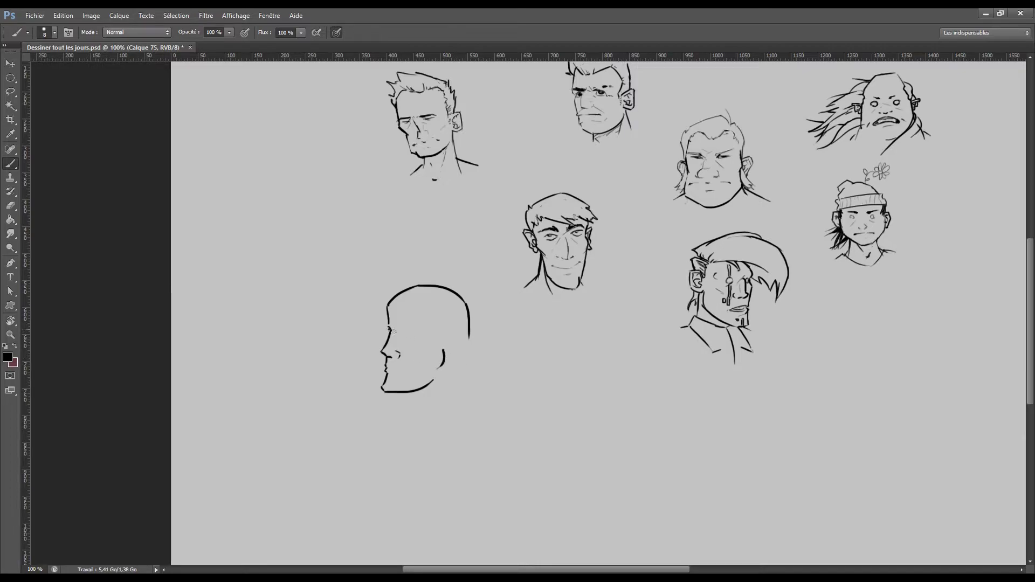
drag(388, 328, 399, 337)
key(e)
drag(393, 330, 398, 337)
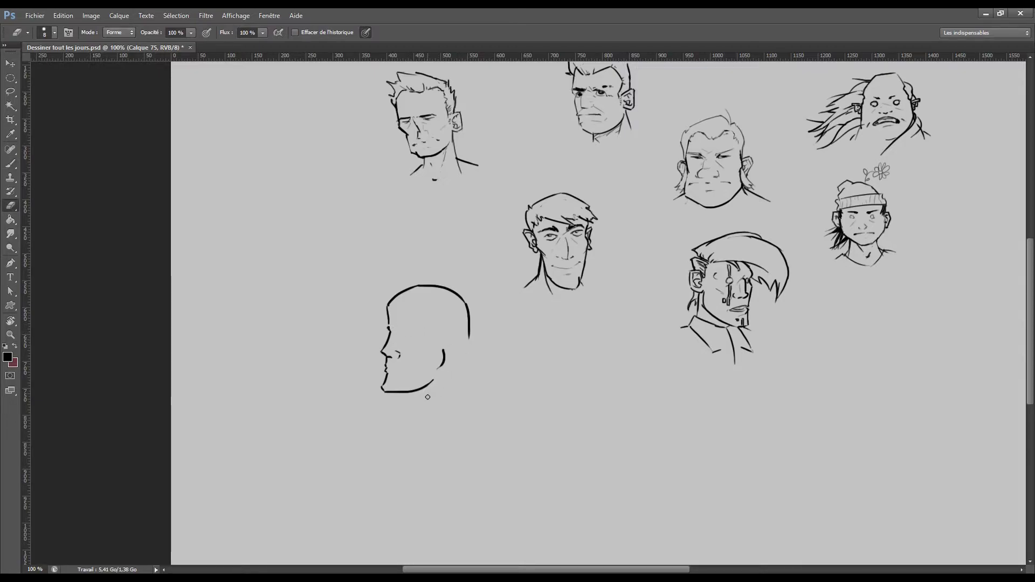
key(b)
drag(402, 332, 422, 334)
key(ctrl+z)
key(ctrl+z)
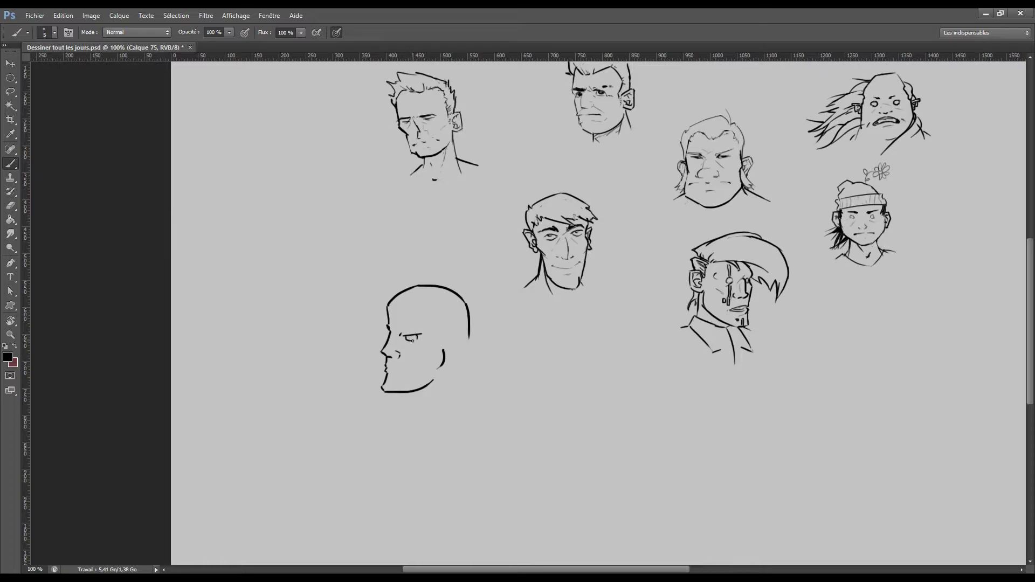
- Add the profile's eye, cheek, mouth and chin lines, plus an ear with inner detail
drag(405, 337, 420, 336)
drag(400, 345, 405, 353)
drag(385, 372, 399, 375)
drag(389, 383, 399, 382)
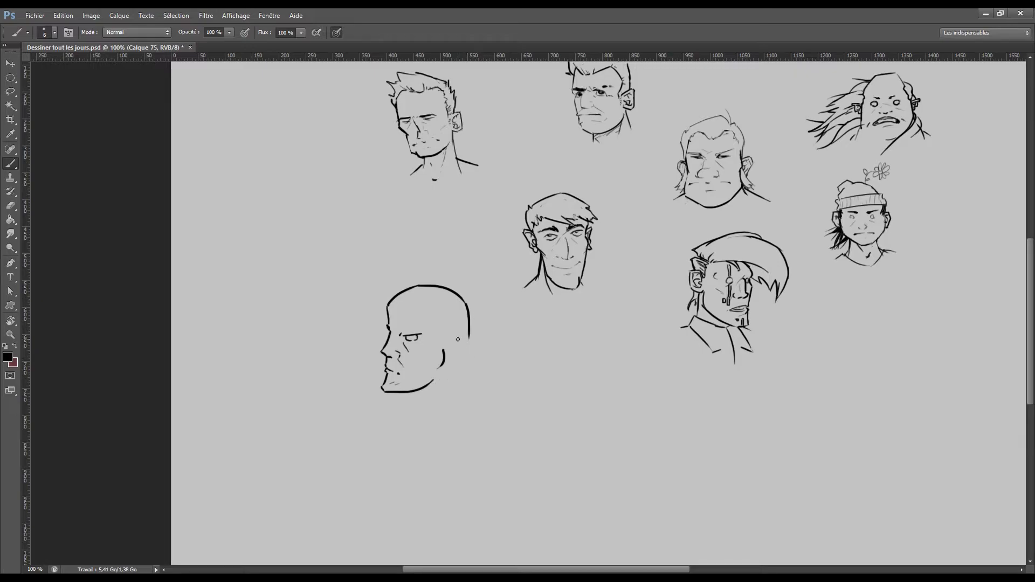
drag(447, 342, 451, 355)
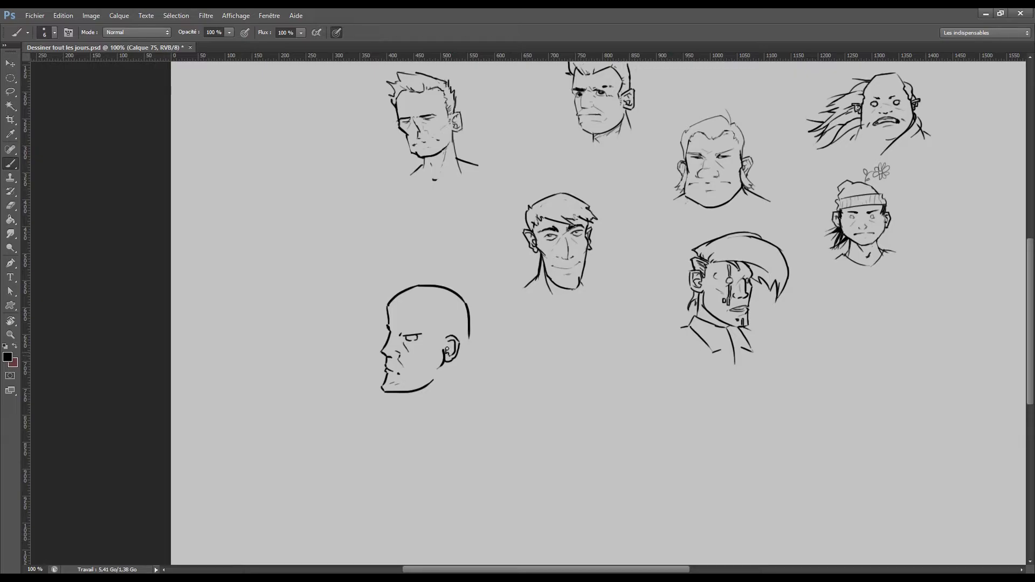
mouse_move(450, 349)
mouse_down()
mouse_move(416, 287)
mouse_move(462, 321)
mouse_move(475, 305)
mouse_move(457, 319)
mouse_up()
- Draw the back of the skull arcing down to the ear, retrying the arc several times
key(ctrl+alt+z)
key(ctrl+alt+z)
key(ctrl+alt+z)
drag(426, 287, 461, 326)
key(ctrl+alt+z)
drag(430, 287, 464, 340)
key(ctrl+alt+z)
drag(446, 291, 464, 323)
key(e)
drag(415, 286, 383, 300)
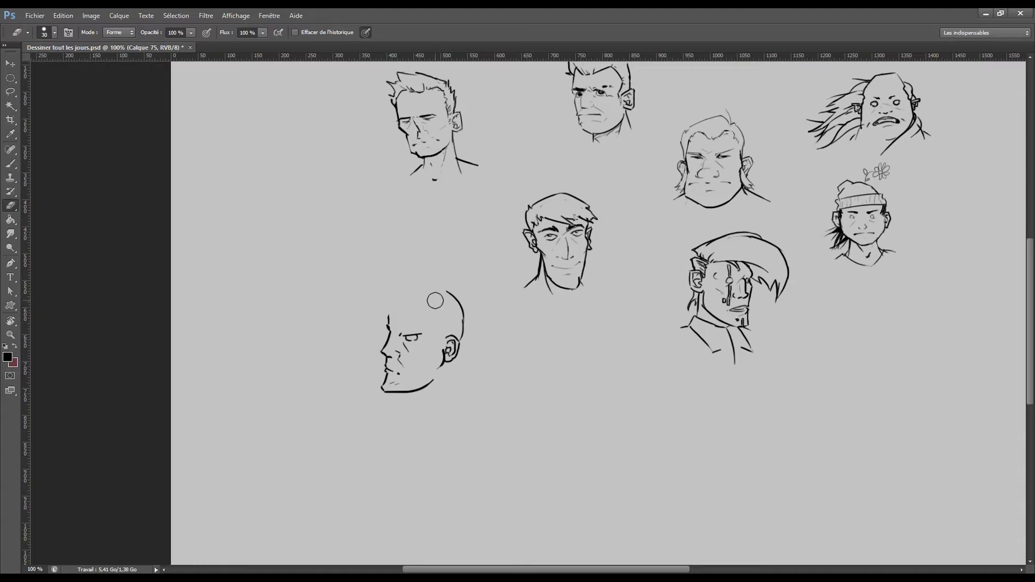
- Draw the front and top of the bald skull and a neck line below the ear
key(b)
drag(414, 286, 388, 326)
key(ctrl+alt+z)
key(ctrl+alt+z)
key(ctrl+alt+z)
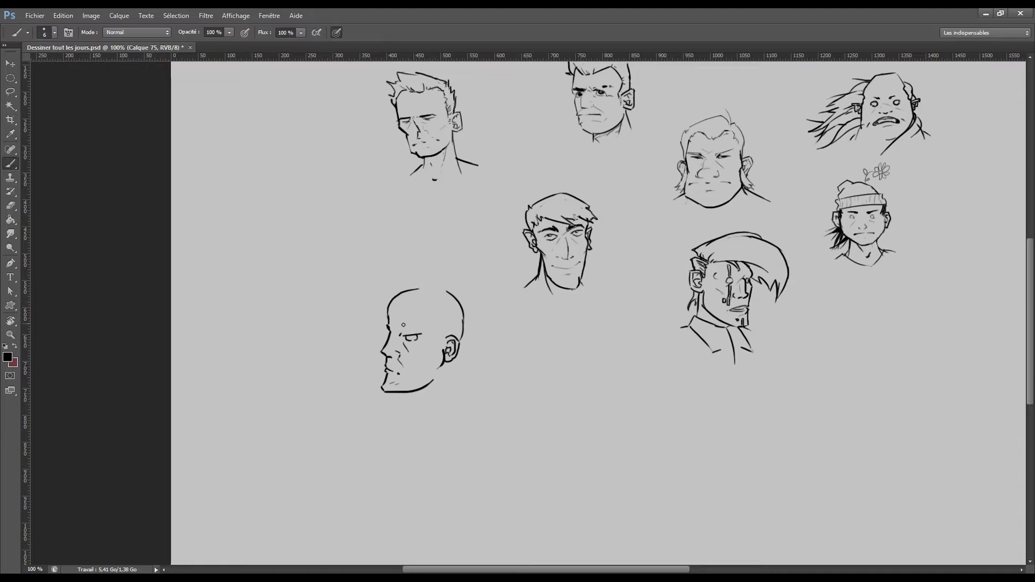
drag(420, 289, 460, 317)
key(ctrl+alt+z)
drag(409, 290, 451, 287)
key(e)
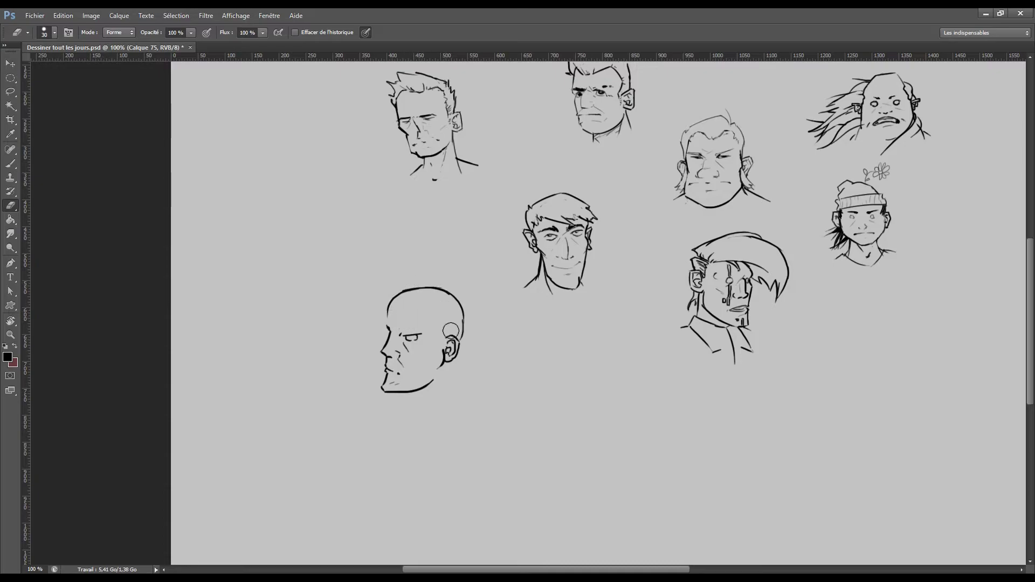
key(b)
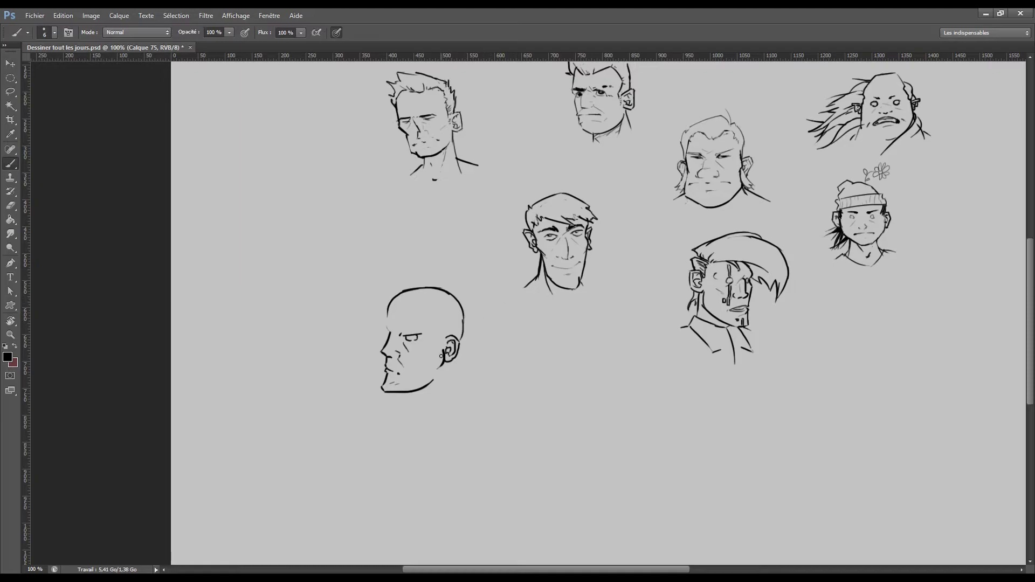
drag(451, 361, 454, 374)
- Add hatching under the bald head's jaw and save the drawing
mouse_move(453, 386)
mouse_down()
mouse_move(479, 396)
mouse_move(438, 395)
mouse_up()
key(ctrl+z)
key(ctrl+z)
drag(417, 395, 441, 378)
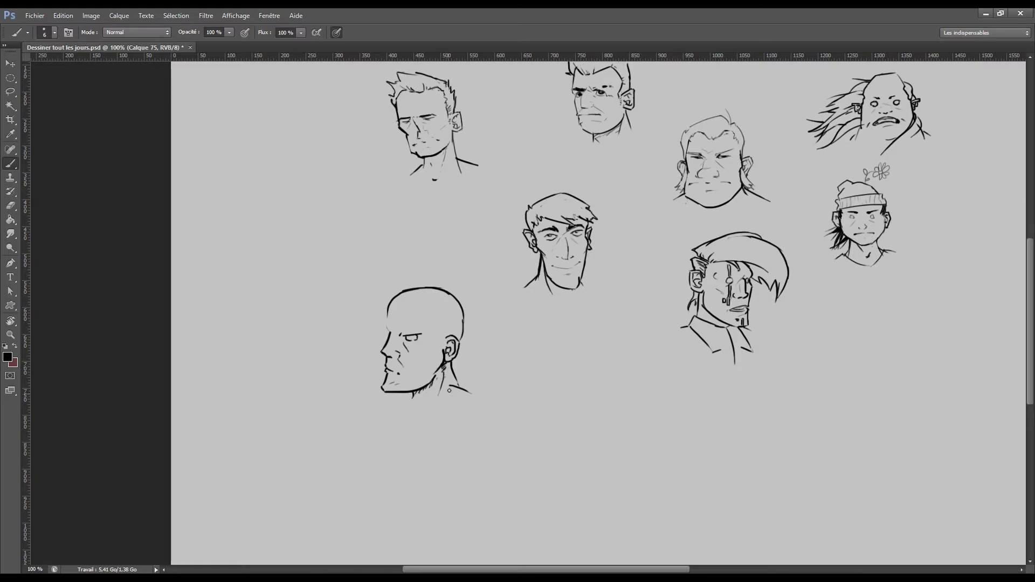
key(e)
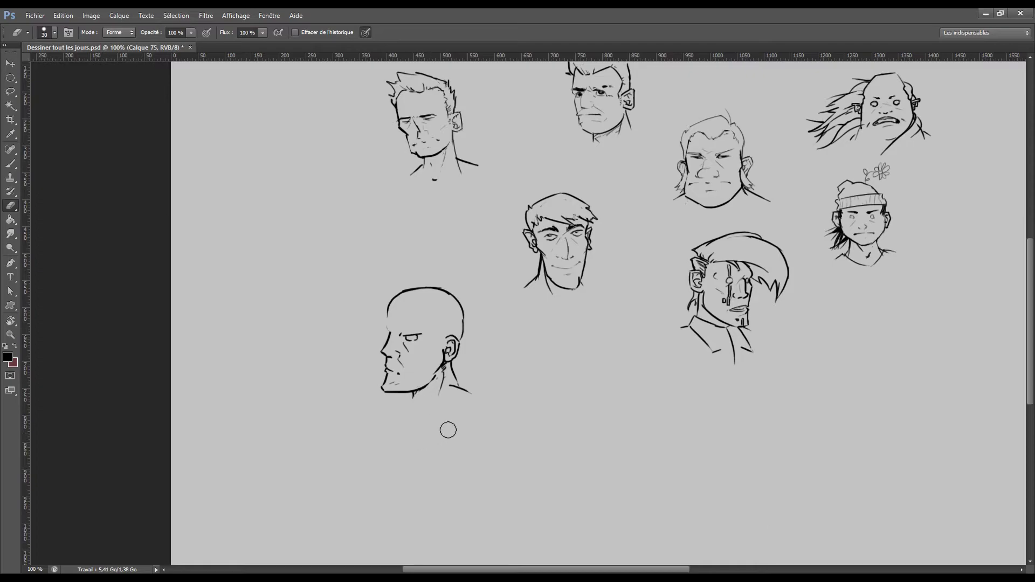
key(ctrl+s)
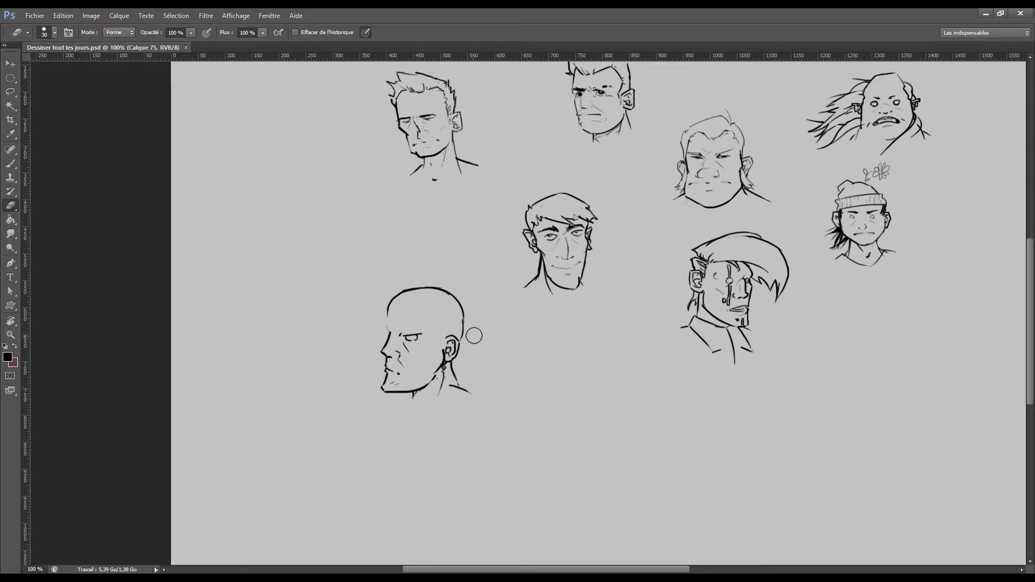
- Add a cheek line, a long neck stroke, and a shoulder line sweeping right from the neck
key(b)
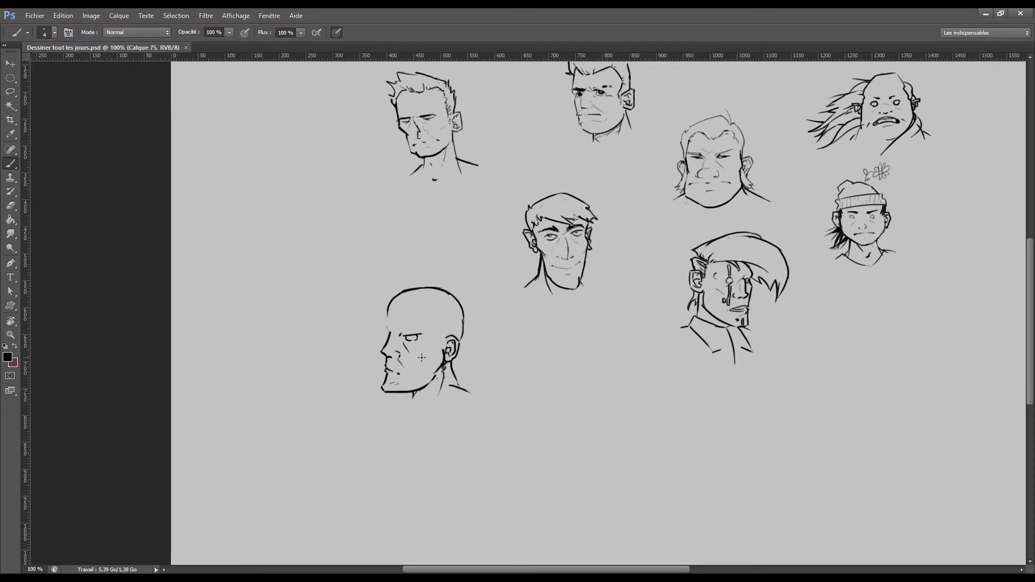
drag(408, 377, 423, 368)
drag(402, 393, 426, 387)
key(ctrl+z)
mouse_move(399, 405)
mouse_down()
mouse_move(496, 403)
mouse_move(483, 400)
mouse_up()
key(e)
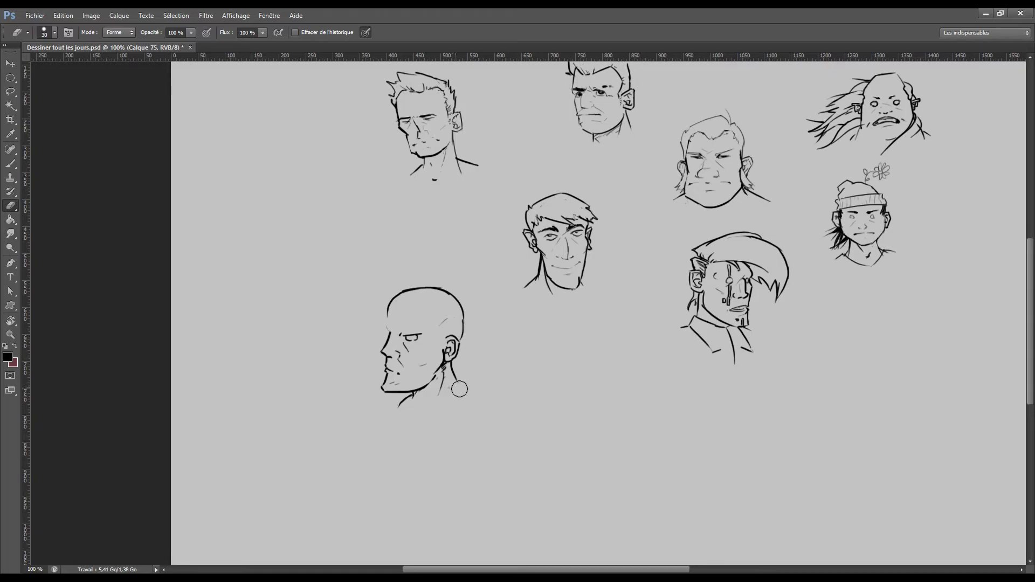
key(b)
mouse_move(458, 383)
mouse_down()
mouse_move(506, 404)
mouse_move(497, 401)
mouse_up()
- Darken the chin-to-neck line, add a short stroke under the jaw, and save
key(e)
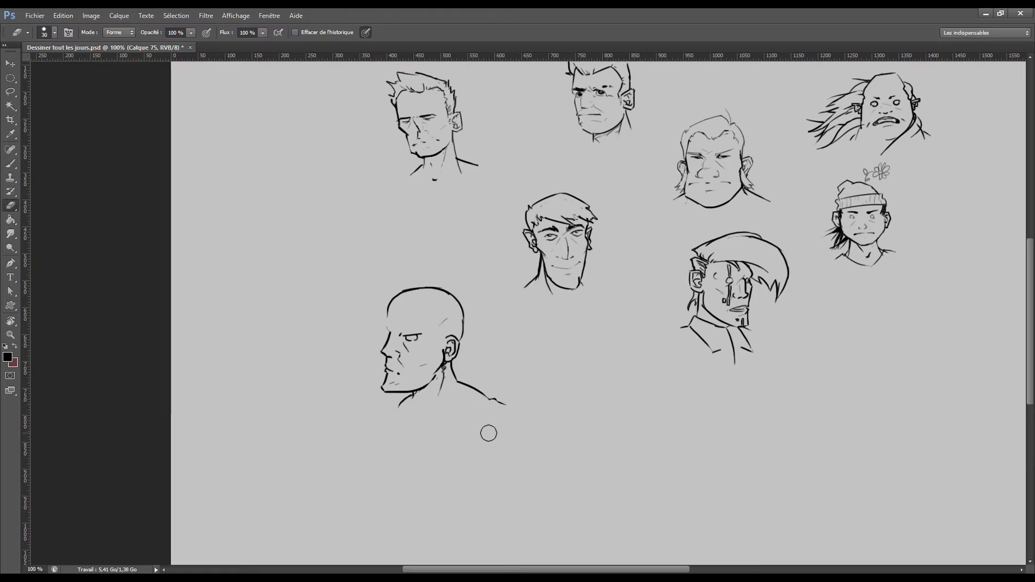
key(b)
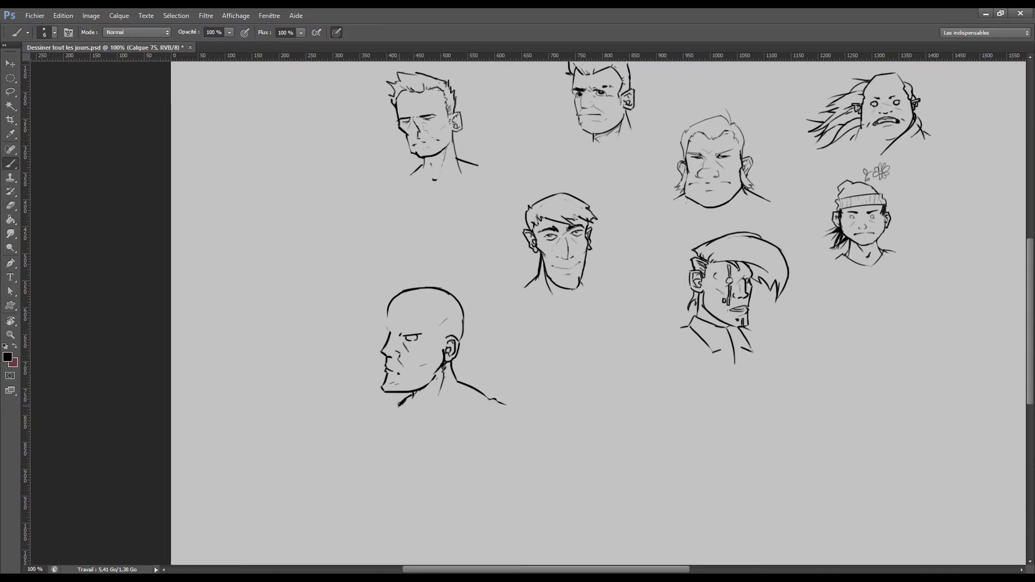
key(e)
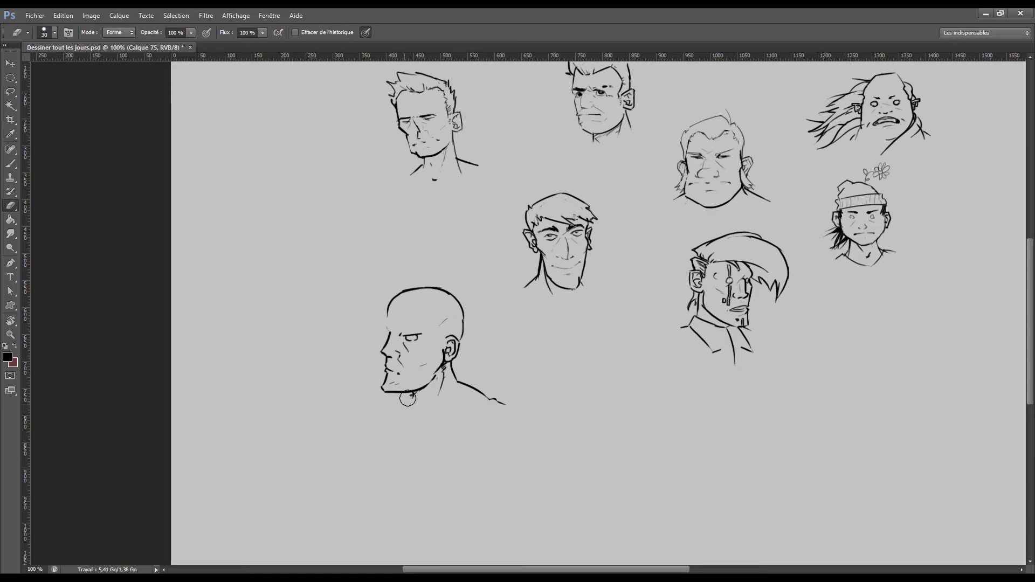
key(b)
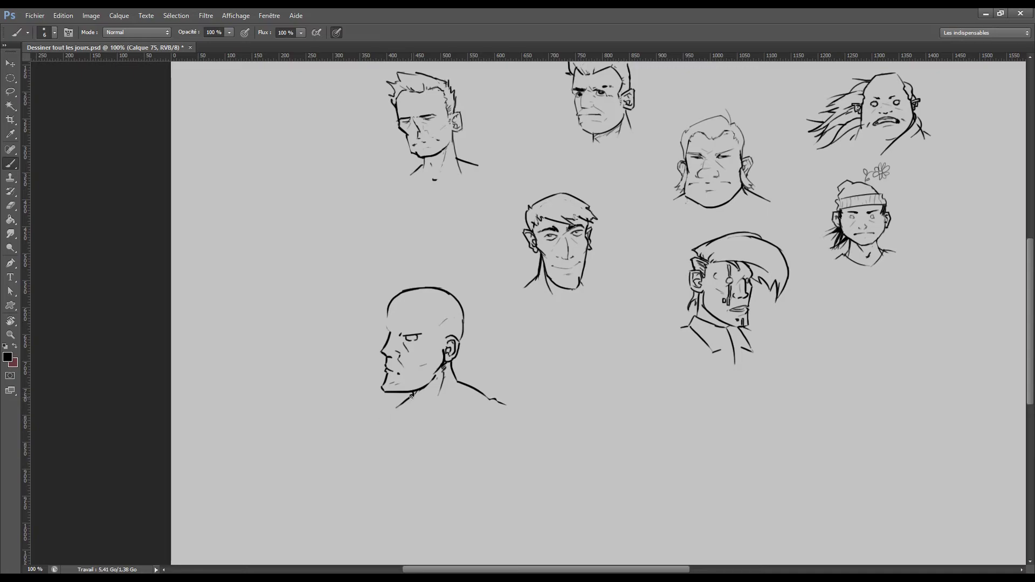
drag(412, 394, 396, 408)
drag(422, 402, 413, 393)
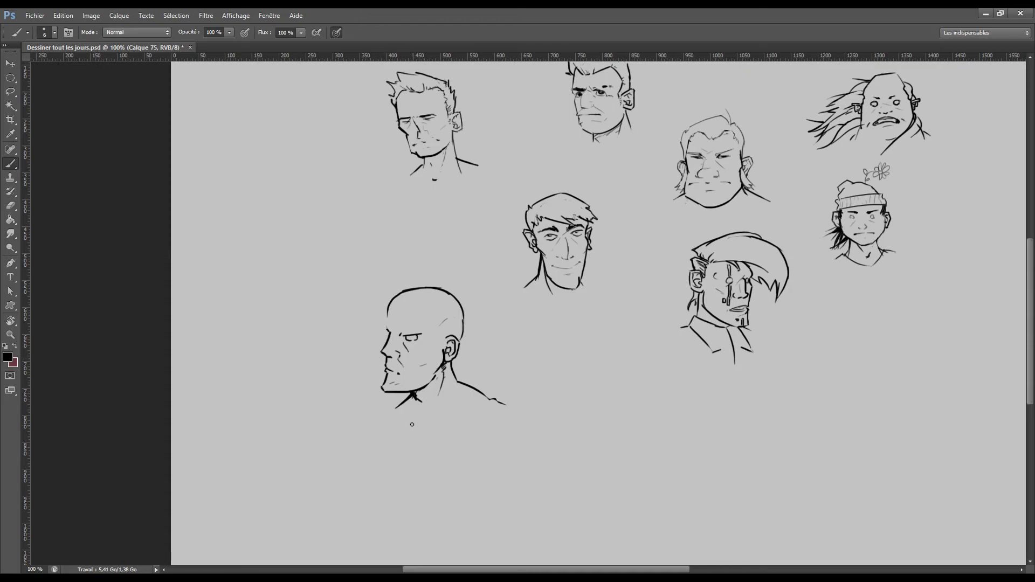
key(ctrl+s)
key(ctrl+minus)
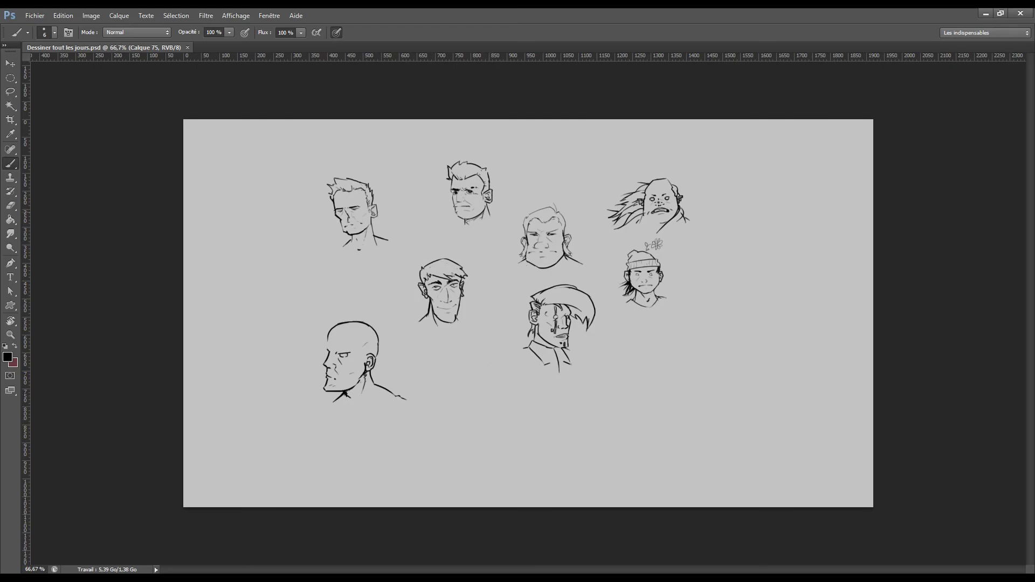
- Switch to the Move tool with the full eight-head sheet displayed
key(v)
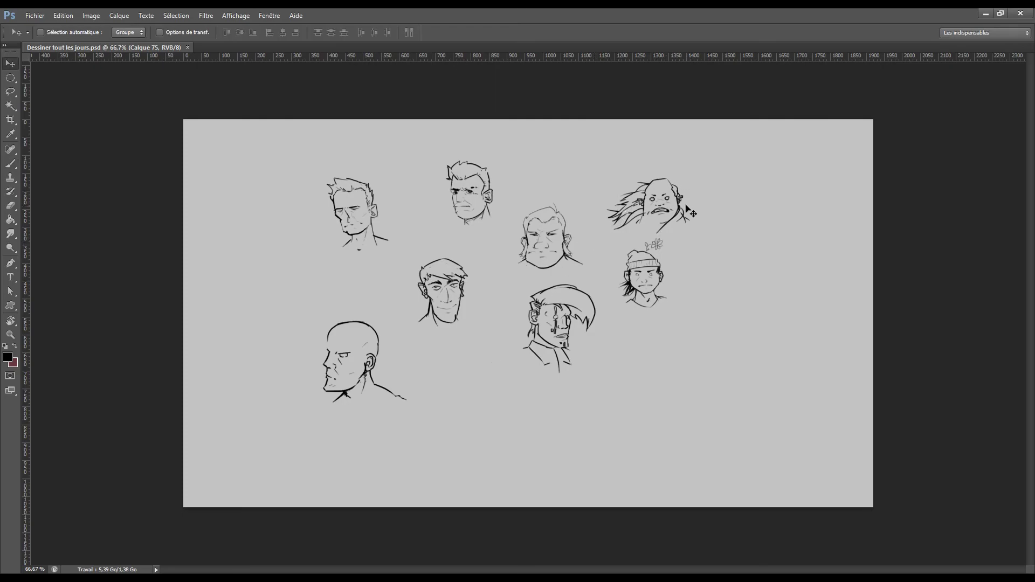